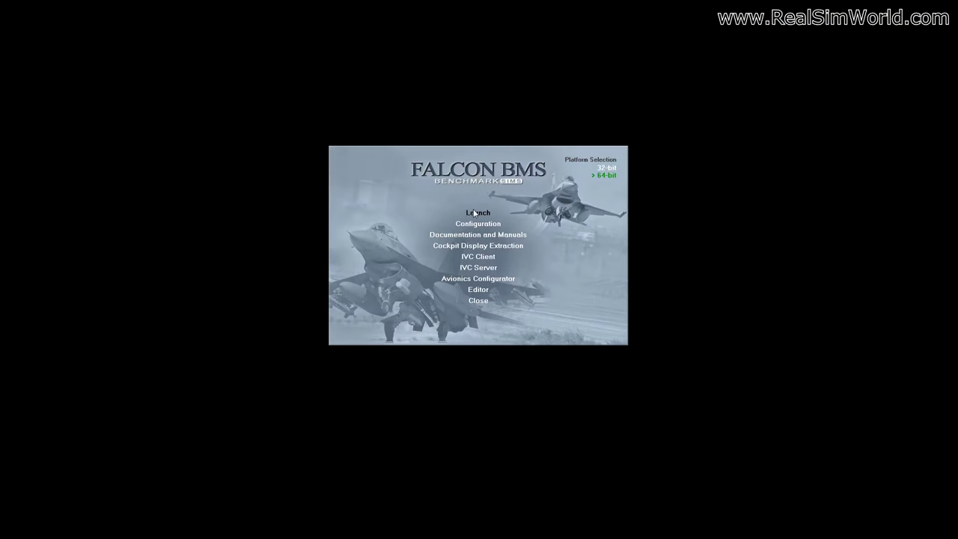
# - Launch Falcon BMS and open the controller settings in its setup
pyautogui.click(474, 213)
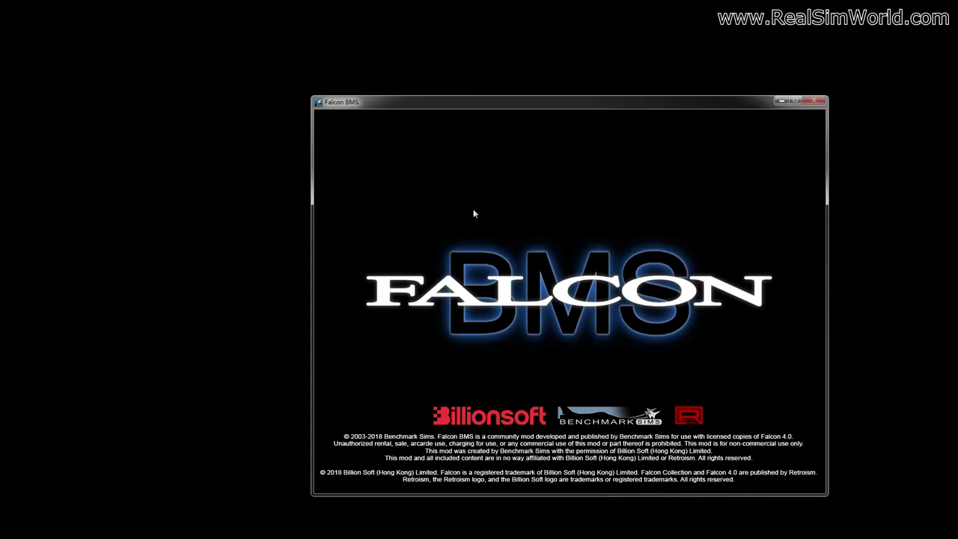
pyautogui.hotkey('alt', 'Tab')
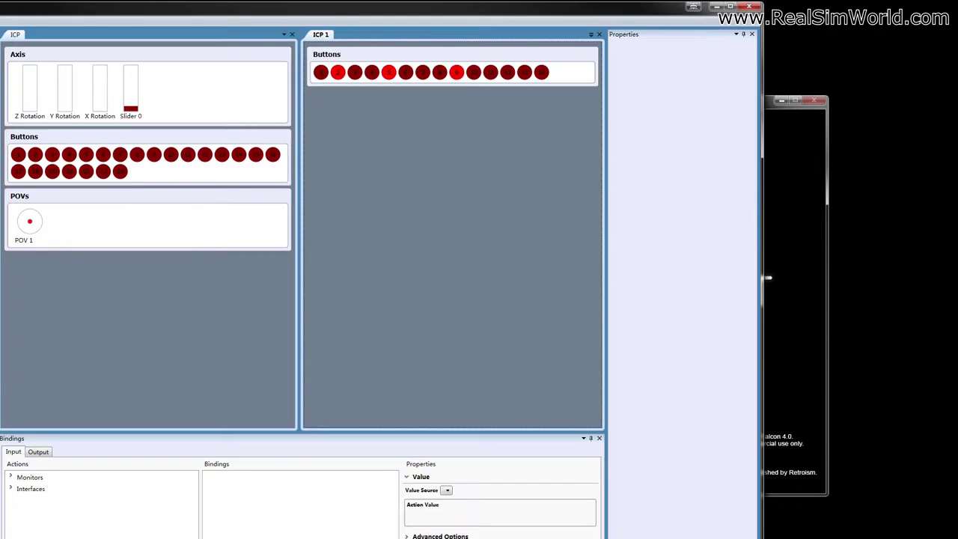
pyautogui.click(820, 144)
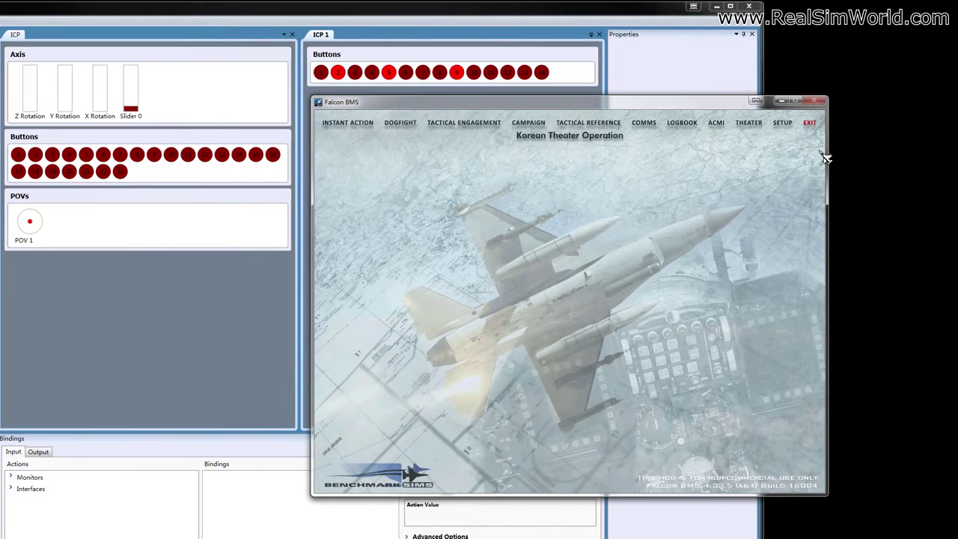
pyautogui.click(785, 124)
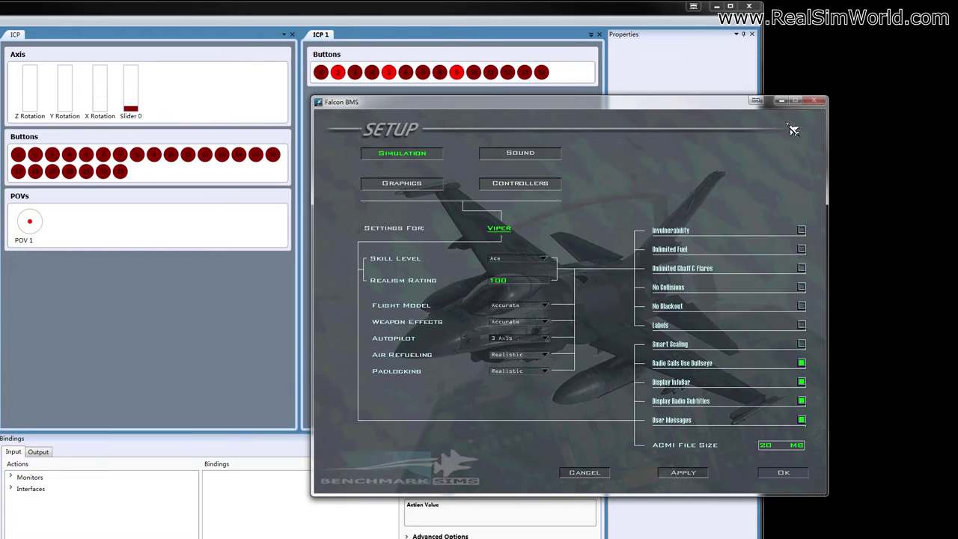
pyautogui.click(551, 187)
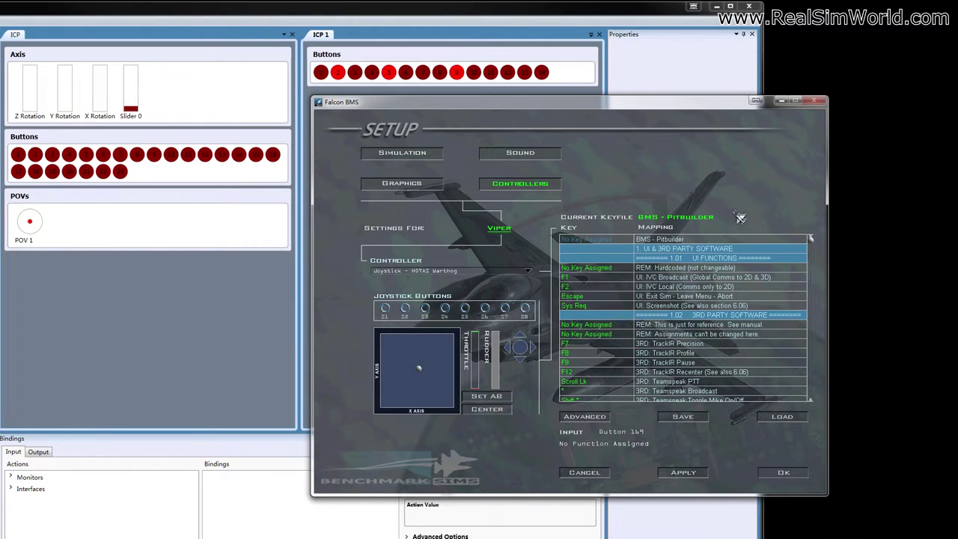
pyautogui.moveTo(811, 241)
pyautogui.mouseDown()
pyautogui.moveTo(816, 270)
pyautogui.moveTo(813, 239)
pyautogui.mouseUp()
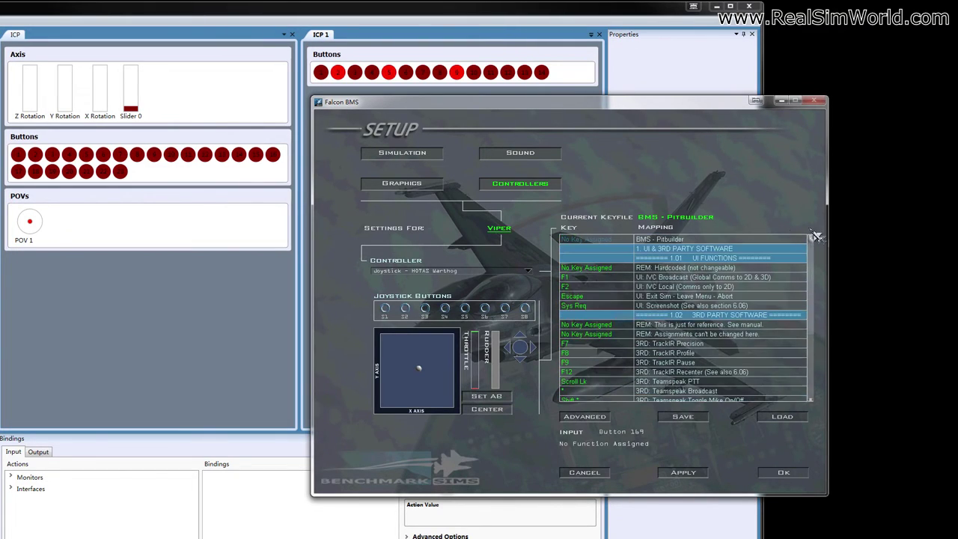
# - In the advanced avionics control options, assign HUD Brightness to the ICP slider axis, the last ICP entry
pyautogui.click(599, 421)
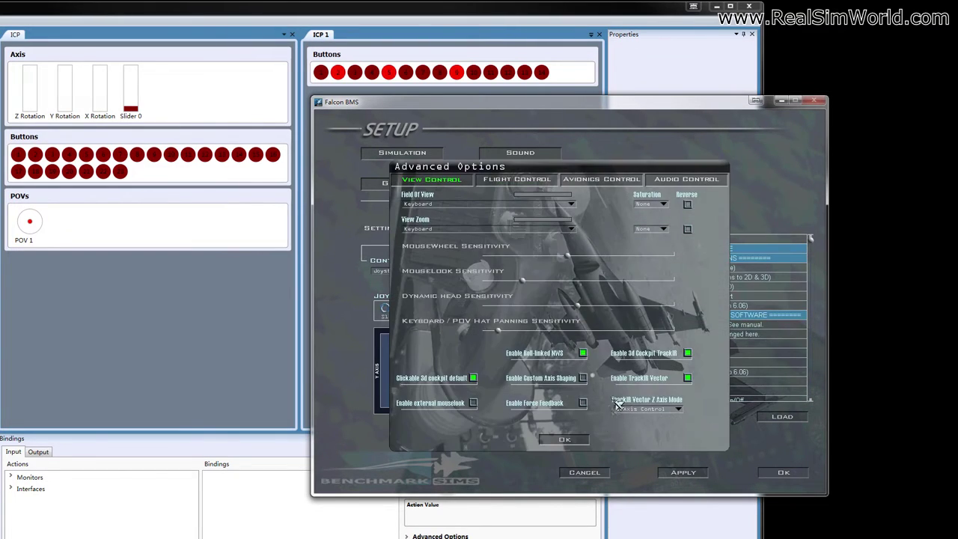
pyautogui.click(607, 179)
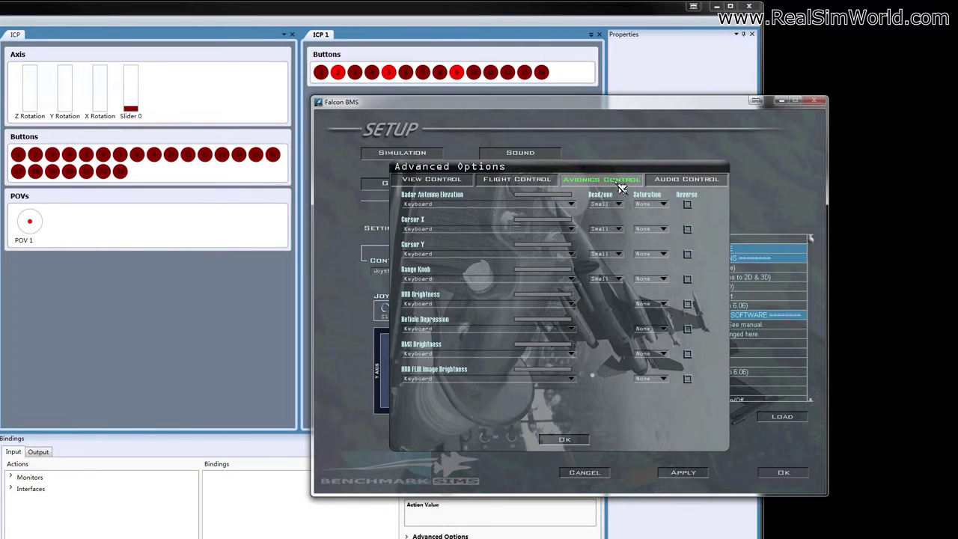
pyautogui.click(554, 304)
pyautogui.scroll(-4, 581, 352)
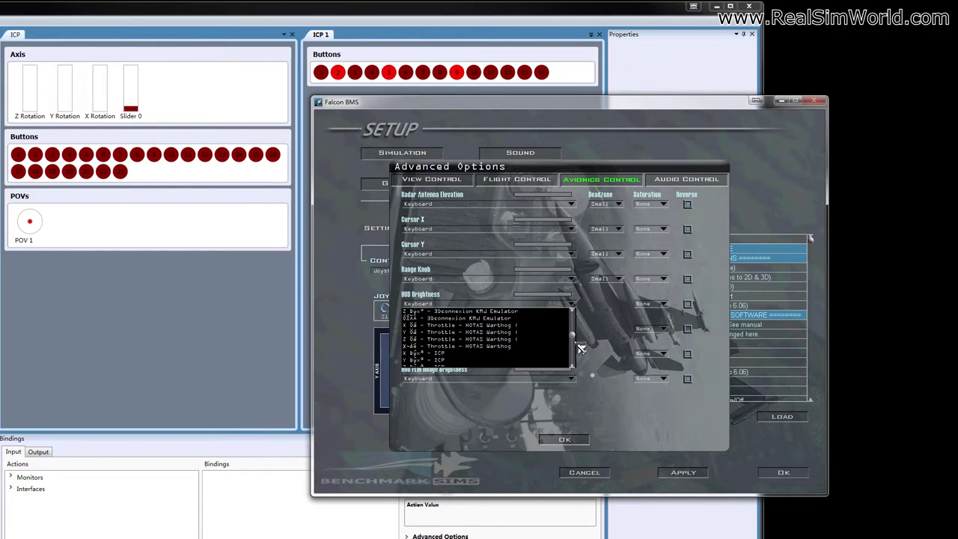
pyautogui.scroll(-1, 581, 352)
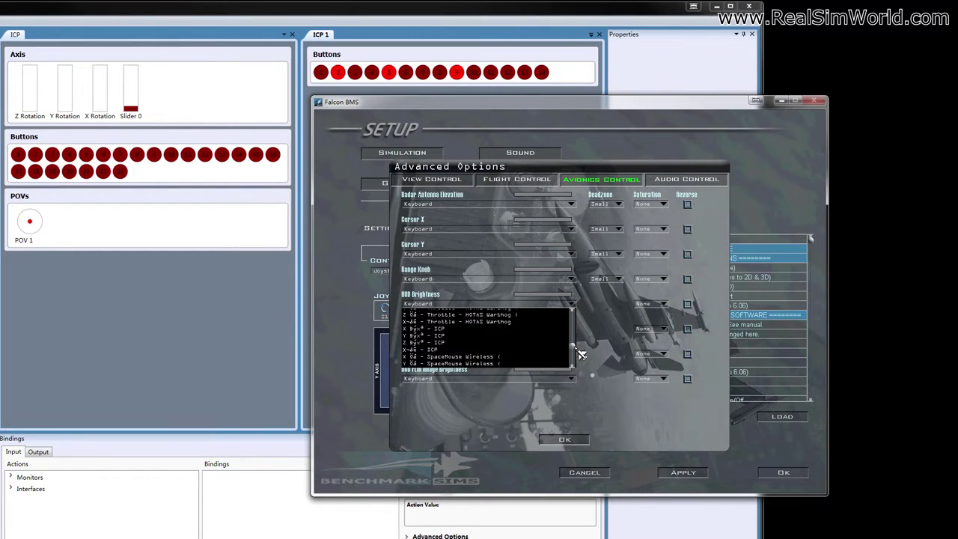
pyautogui.scroll(1, 581, 354)
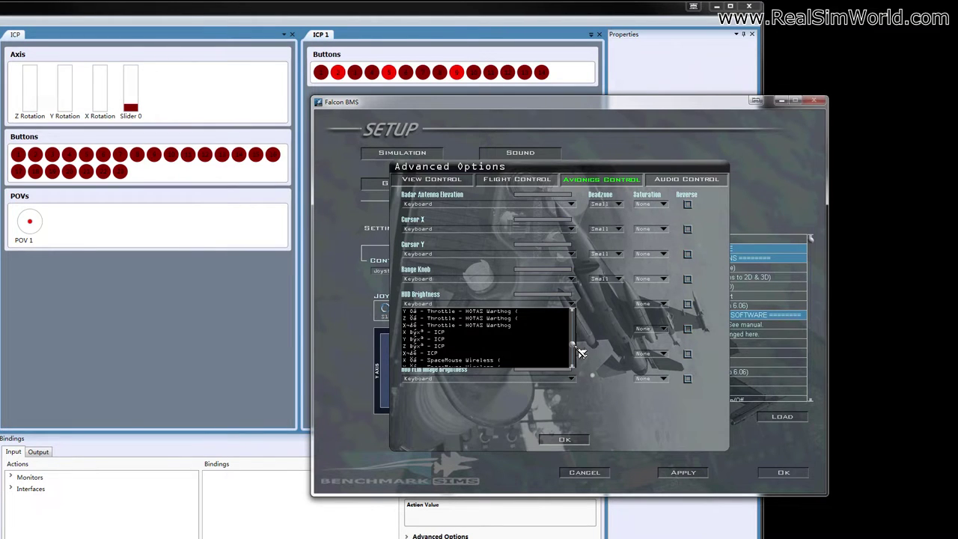
pyautogui.scroll(-2, 582, 352)
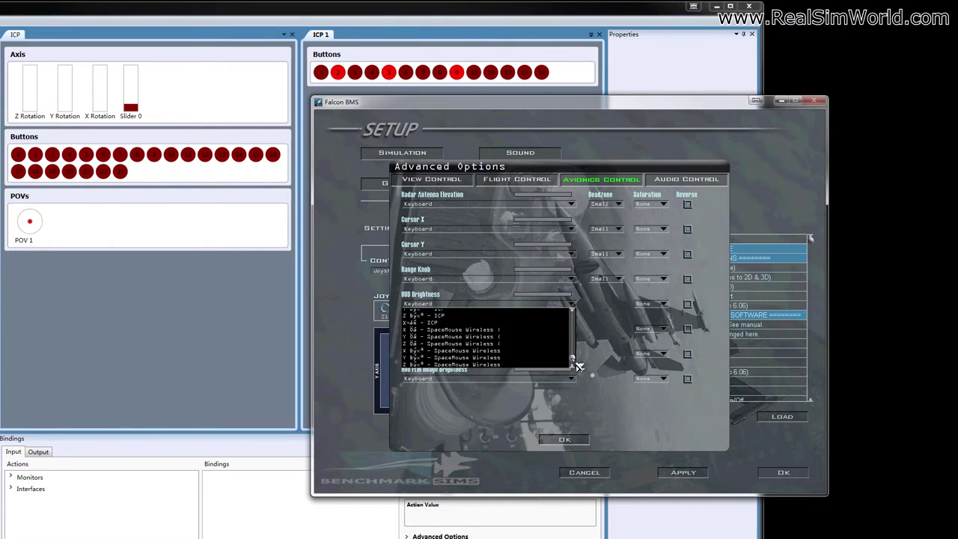
pyautogui.scroll(3, 582, 331)
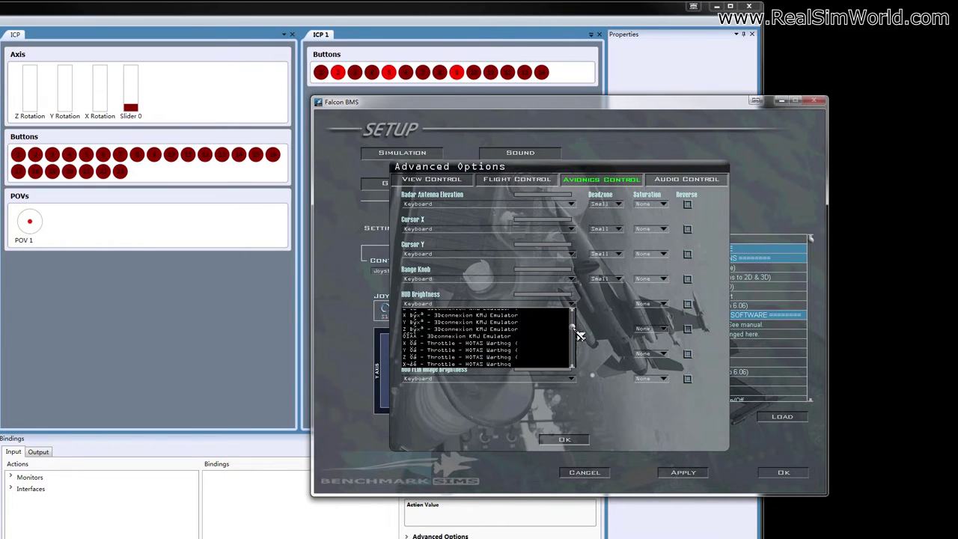
pyautogui.scroll(-3, 578, 335)
pyautogui.moveTo(577, 347); pyautogui.dragTo(573, 356)
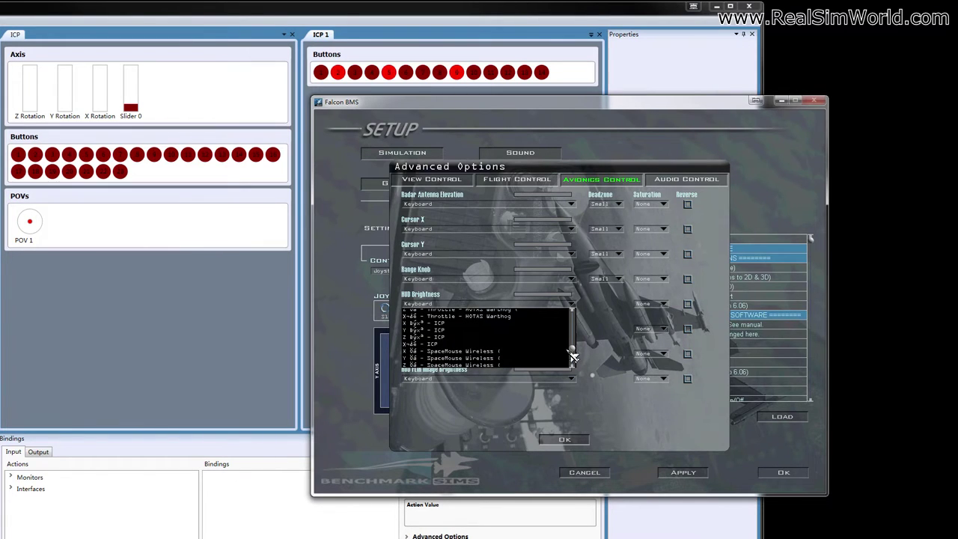
pyautogui.click(441, 346)
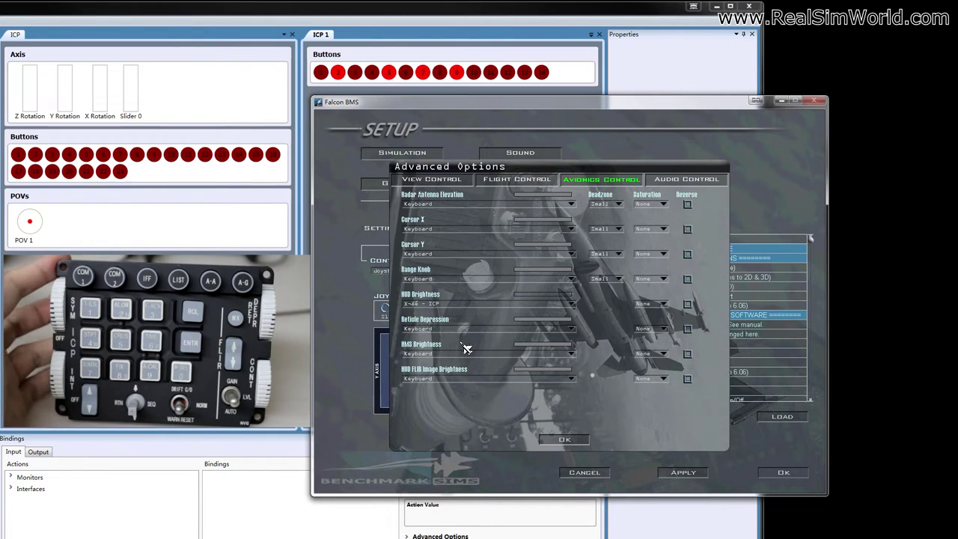
# - Assign Reticle Depression to the ICP's Y rotation axis
pyautogui.click(571, 350)
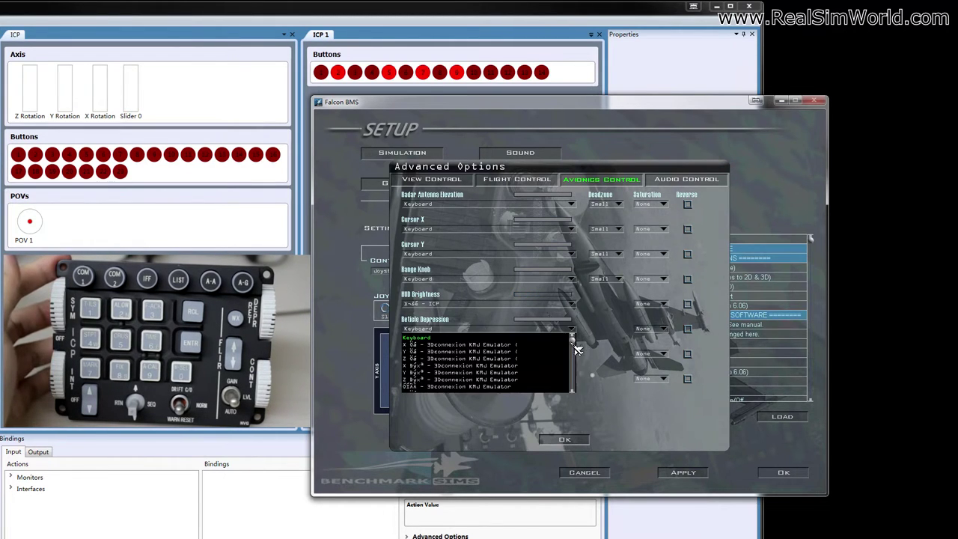
pyautogui.scroll(-2, 579, 362)
pyautogui.scroll(-3, 579, 362)
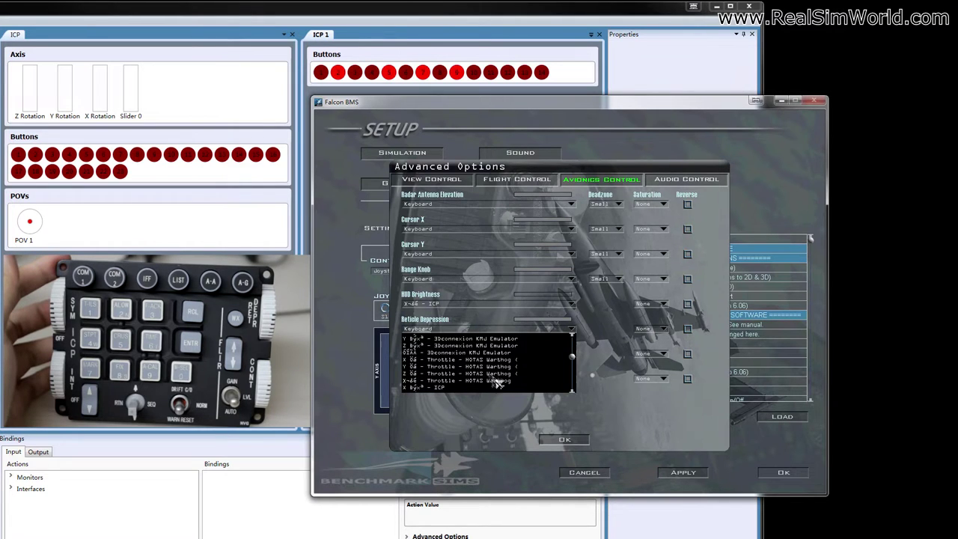
pyautogui.scroll(-2, 474, 378)
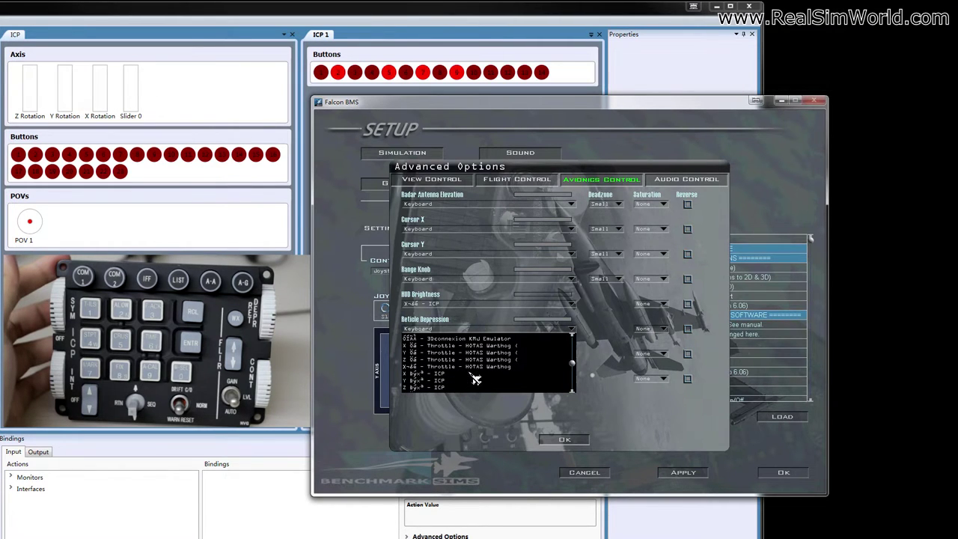
pyautogui.click(434, 382)
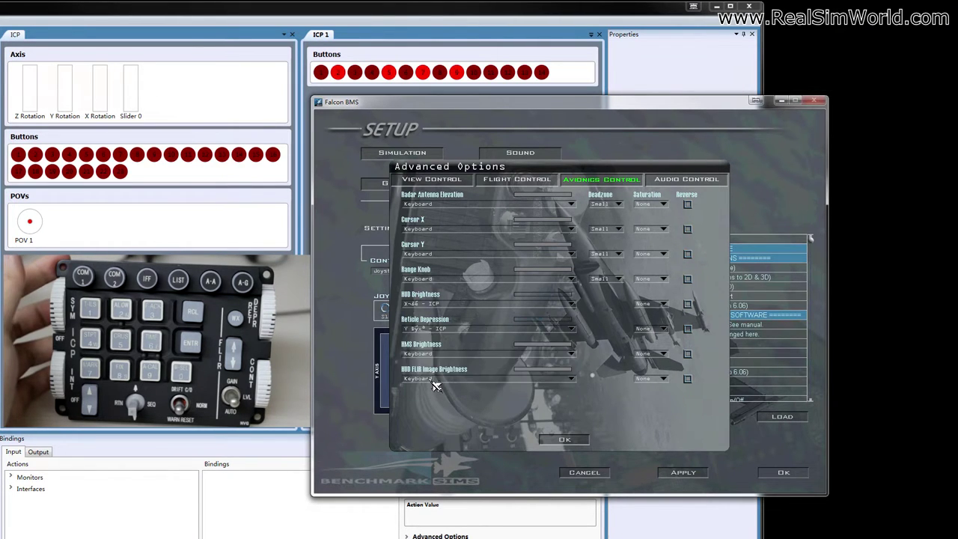
# - Assign HUD FLIR Image Brightness to the ICP's X rotation axis and accept the advanced options
pyautogui.click(505, 359)
pyautogui.click(507, 360)
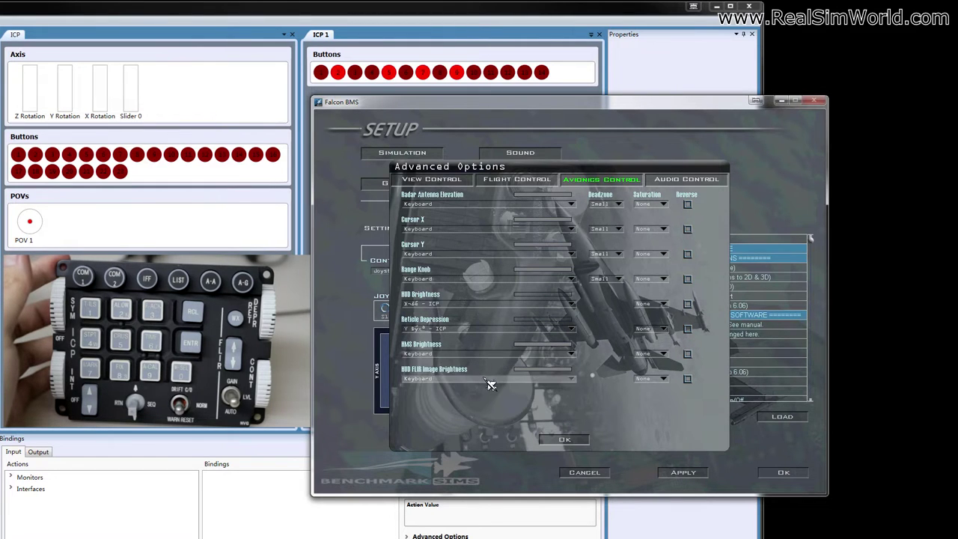
pyautogui.click(488, 380)
pyautogui.scroll(3, 471, 415)
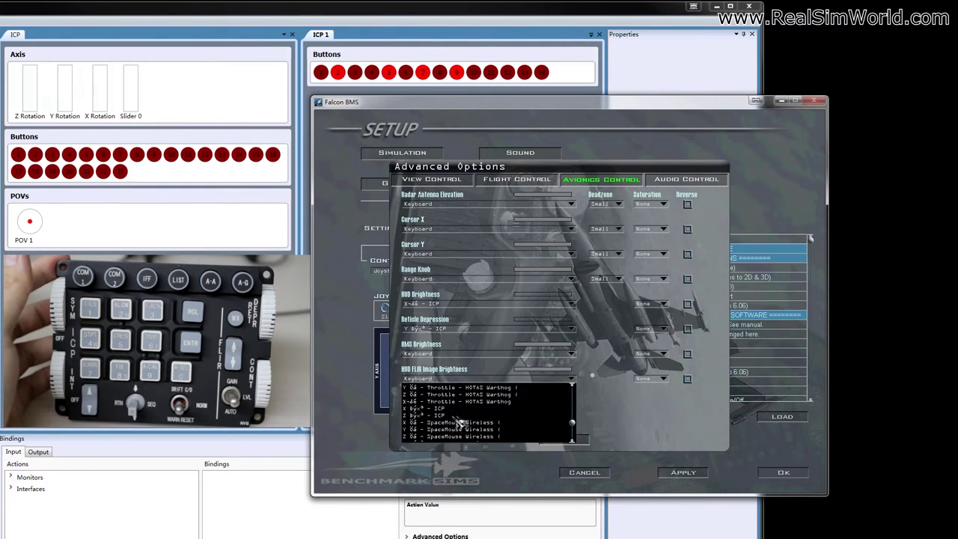
pyautogui.click(421, 416)
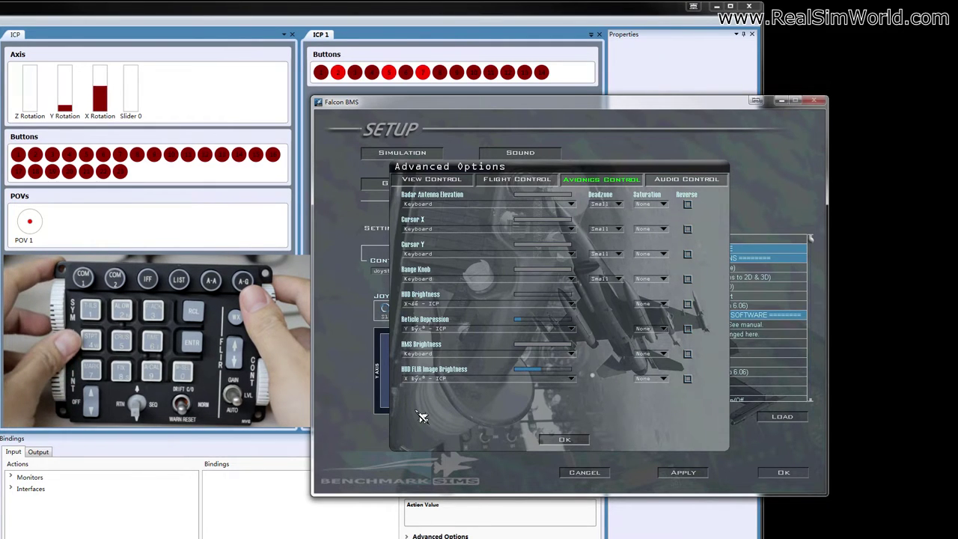
pyautogui.click(566, 440)
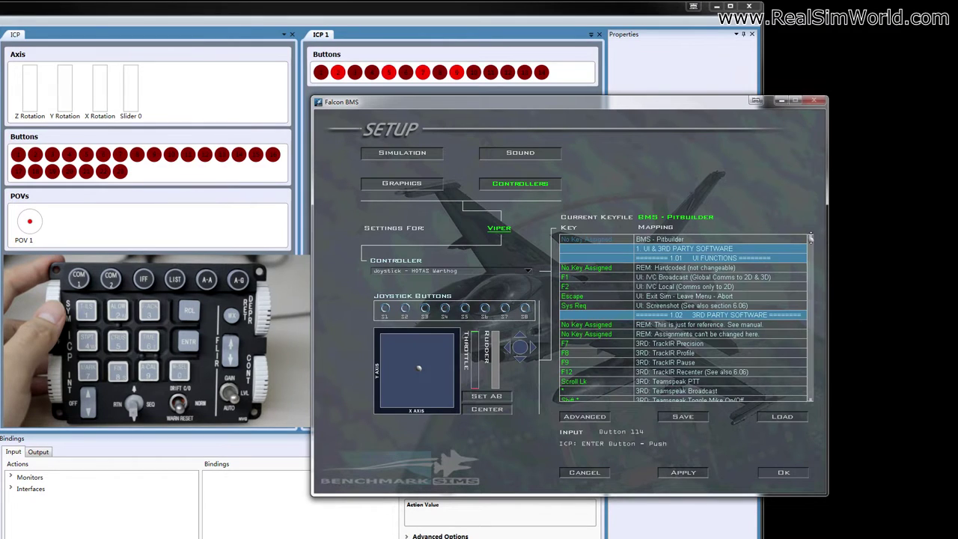
# - Review the ICP section of the BMS - Pitbuilder key mappings, from the COM1 button through the SYM and BRT wheel entries
pyautogui.scroll(-10, 810, 247)
pyautogui.scroll(-15, 819, 311)
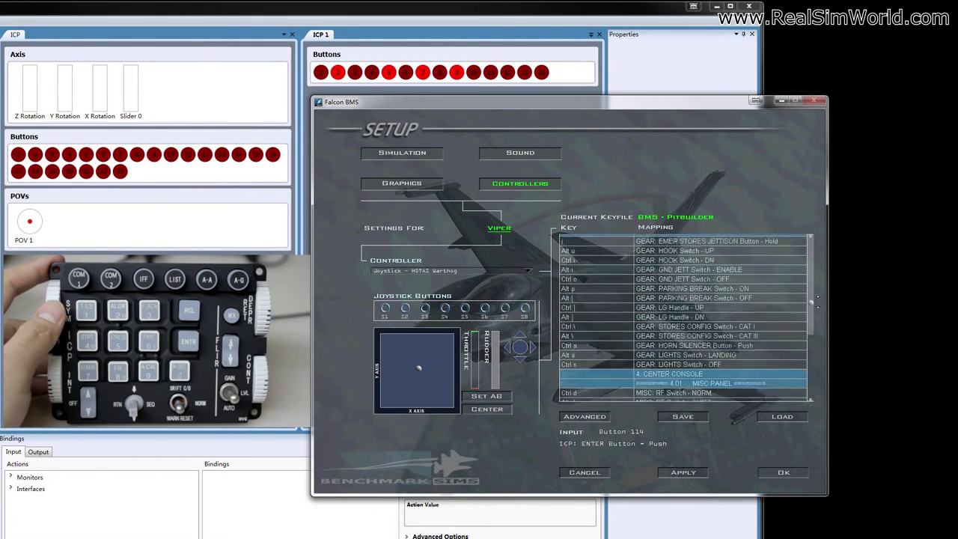
pyautogui.scroll(-10, 819, 311)
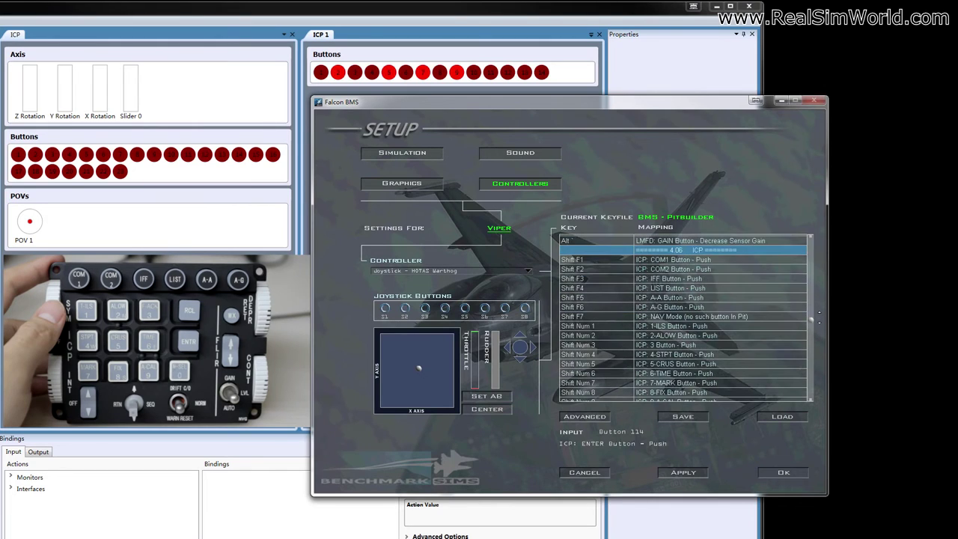
pyautogui.scroll(-1, 819, 311)
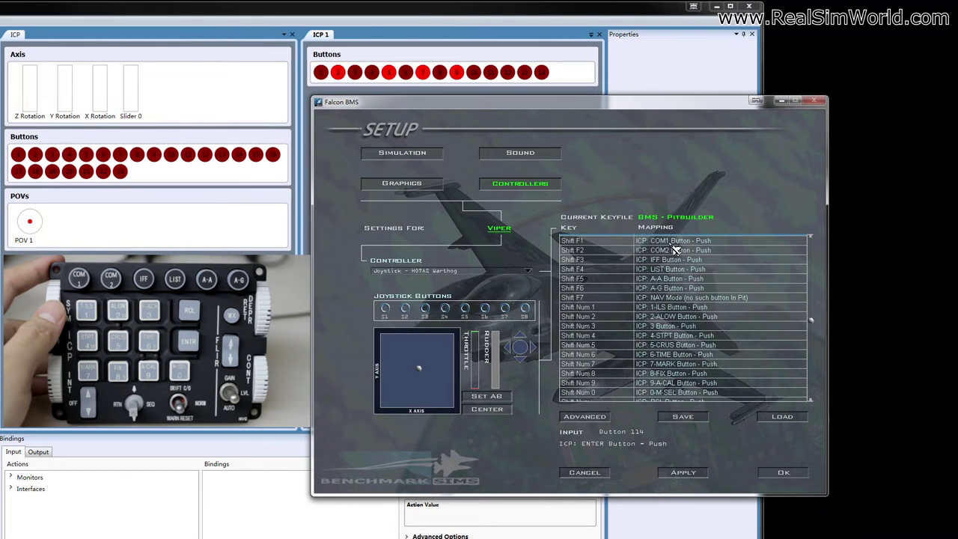
pyautogui.click(597, 241)
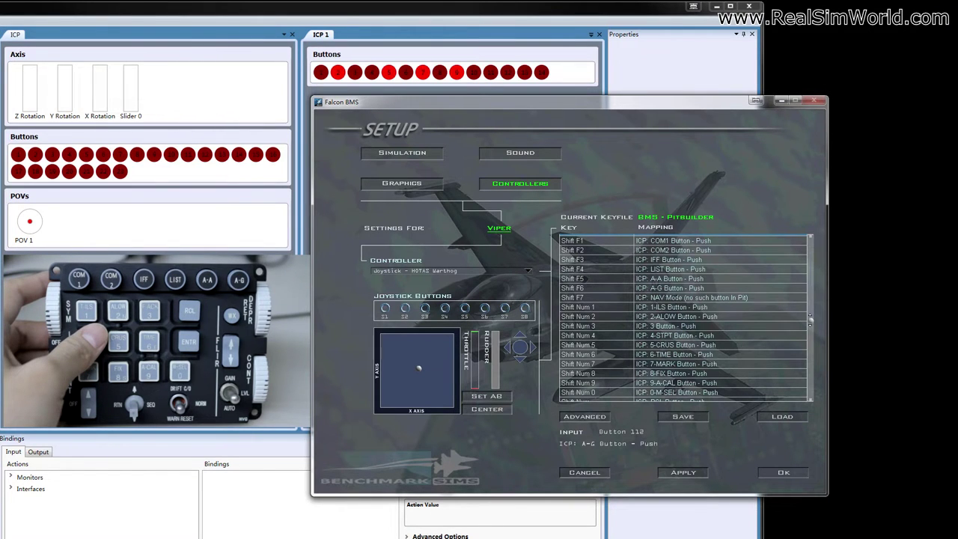
pyautogui.scroll(-7, 810, 321)
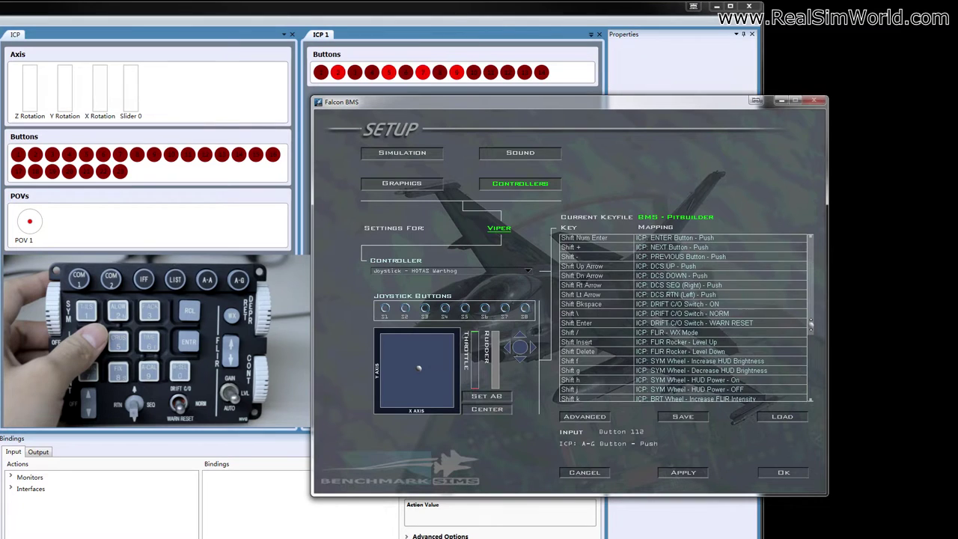
pyautogui.scroll(-3, 716, 285)
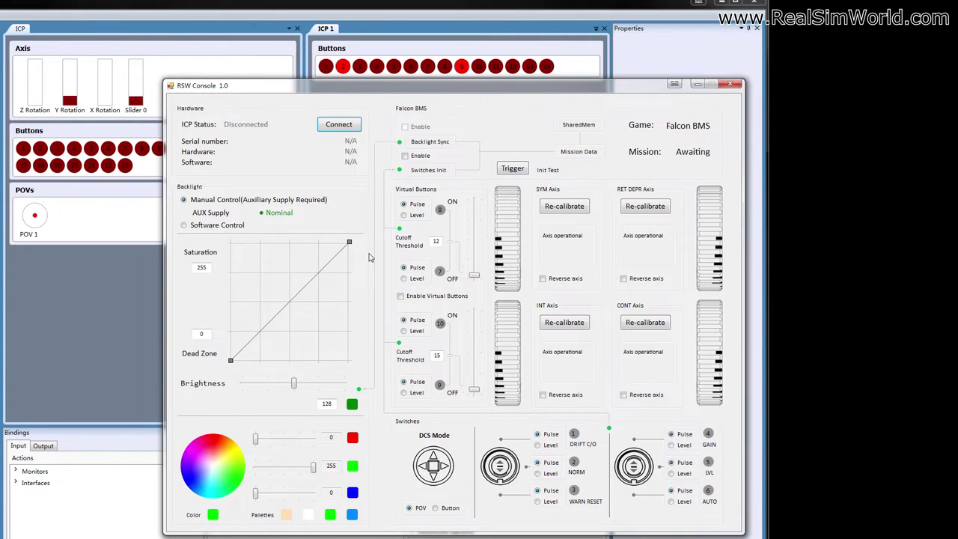
# - Switch to RSW Console and connect the ICP hardware
pyautogui.click(337, 126)
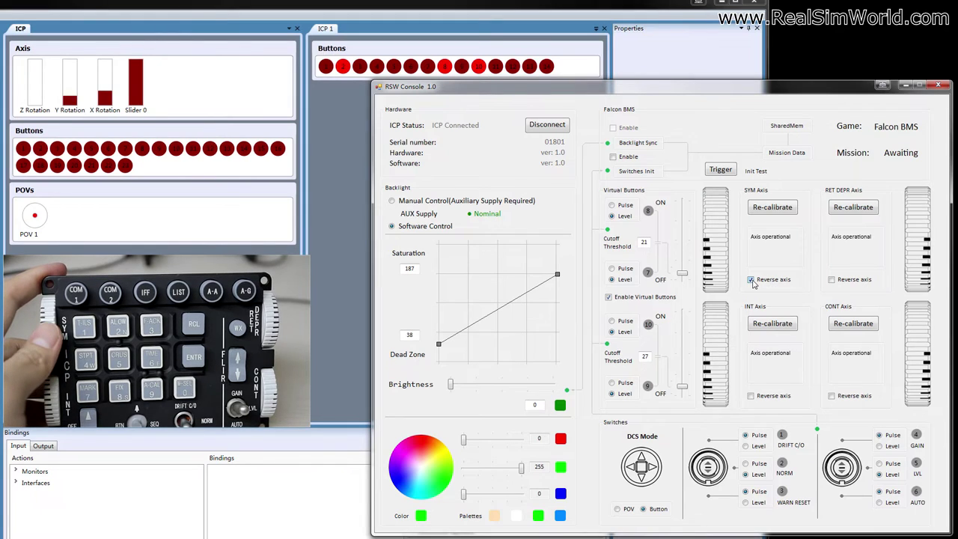
# - Turn off axis reversal for the SYM axis, and toggle reversal of the RET DEPR axis on and back off
pyautogui.click(751, 279)
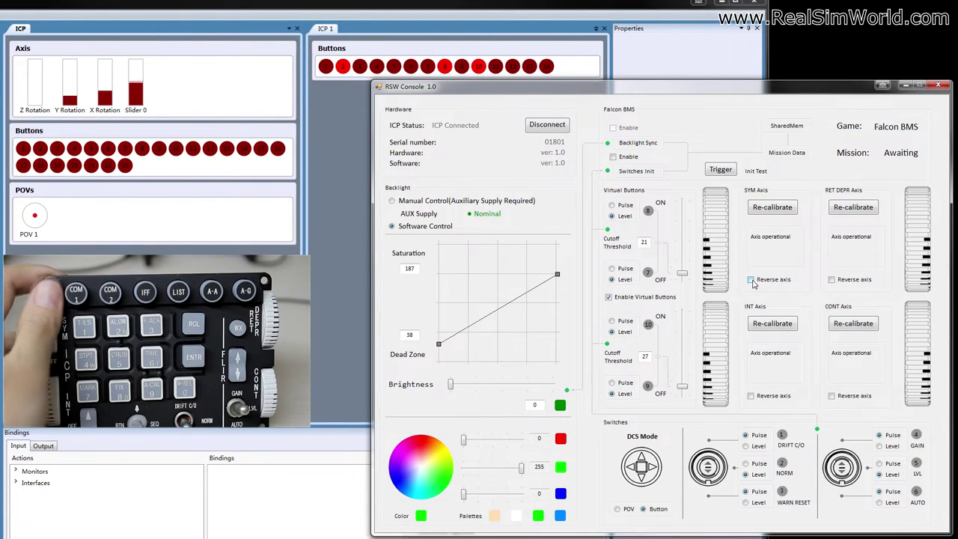
pyautogui.click(832, 281)
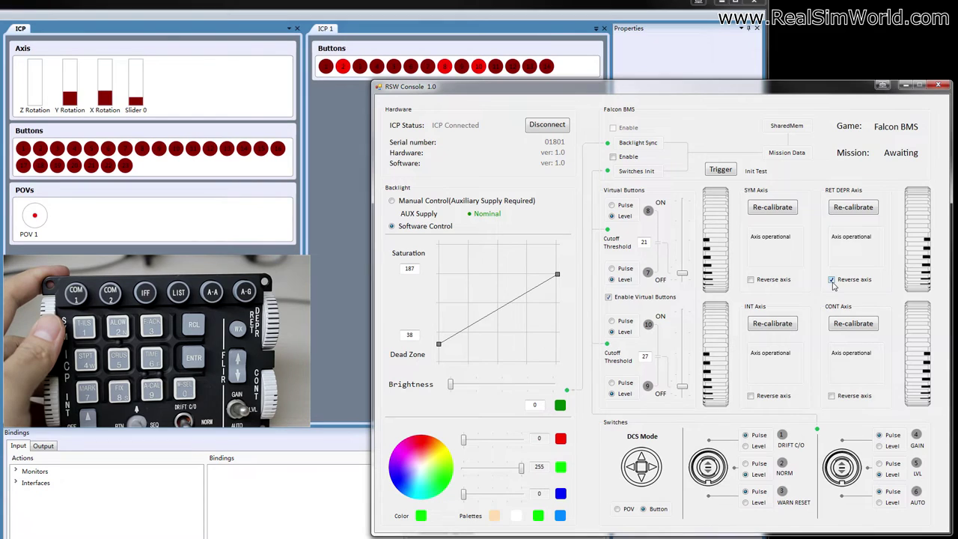
pyautogui.click(832, 280)
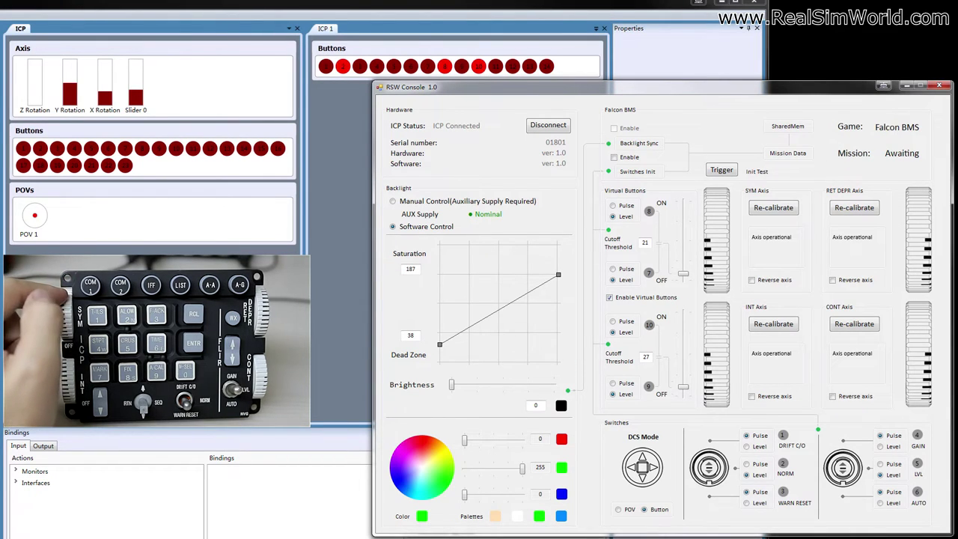
# - Start re-calibration of the SYM axis
pyautogui.click(775, 212)
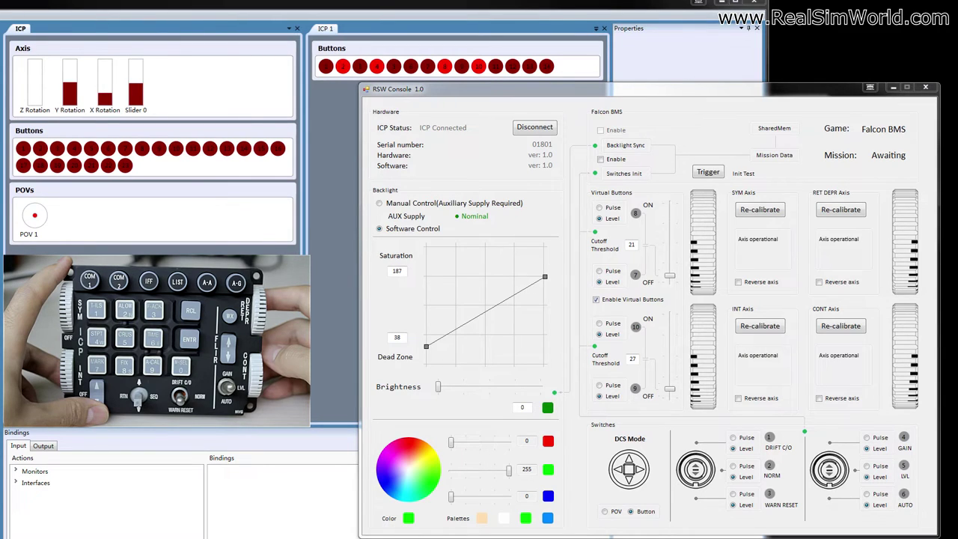
# - Set the GAIN switch position's output mode to Pulse
pyautogui.click(868, 439)
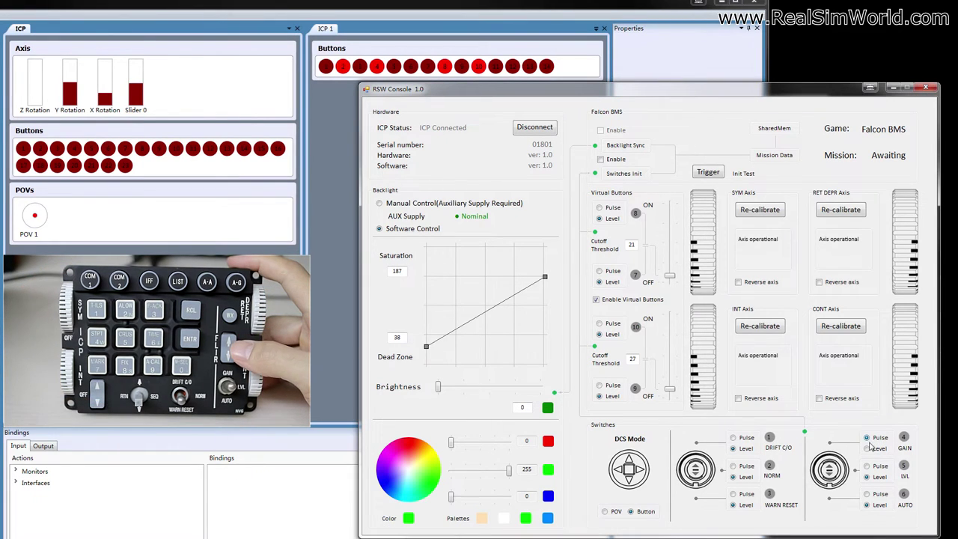
# - Switch the GAIN position's output mode to Level and back to Pulse, and set virtual buttons 7 and 8 to Pulse
pyautogui.click(871, 448)
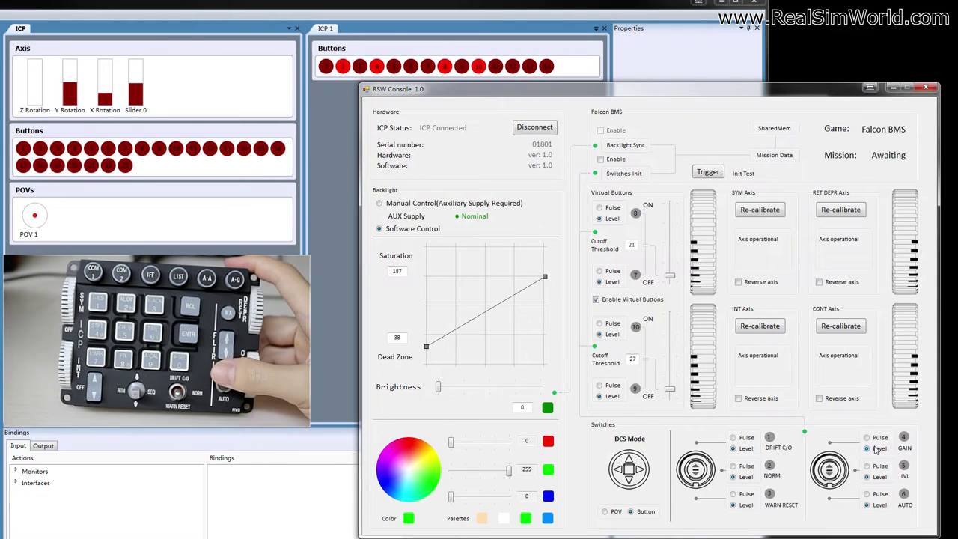
pyautogui.click(876, 441)
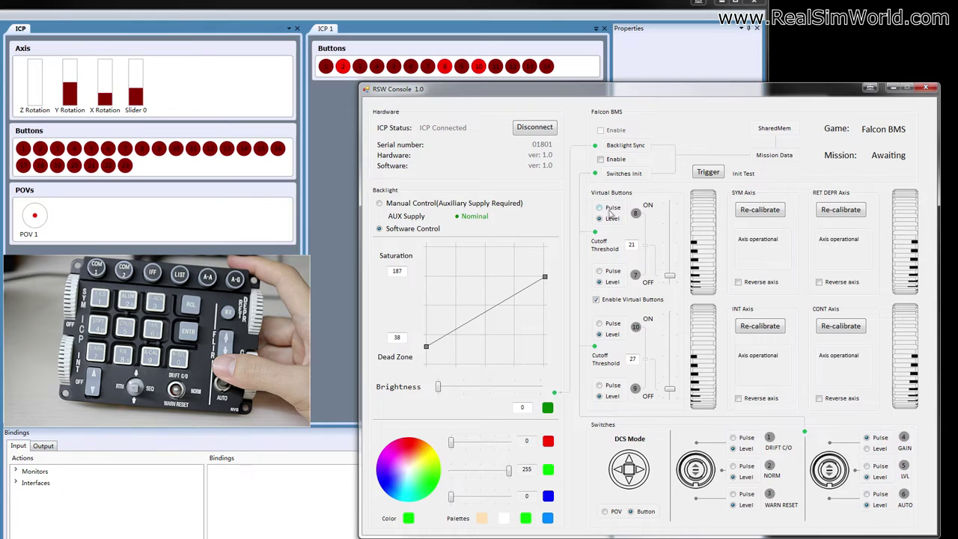
pyautogui.click(604, 272)
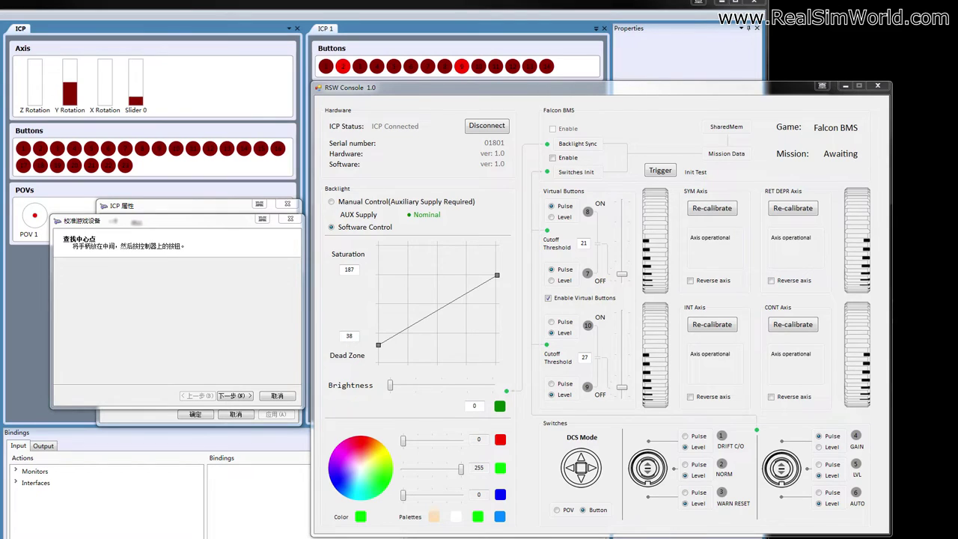
# - Advance the Windows calibration of the ICP past the centre point and slider axis, and disable the virtual buttons in RSW Console
pyautogui.click(248, 396)
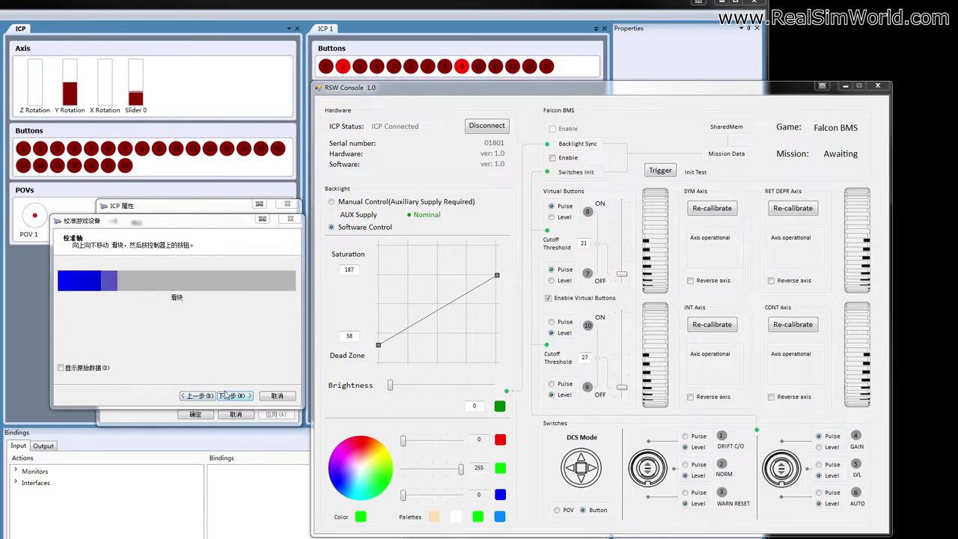
pyautogui.click(227, 396)
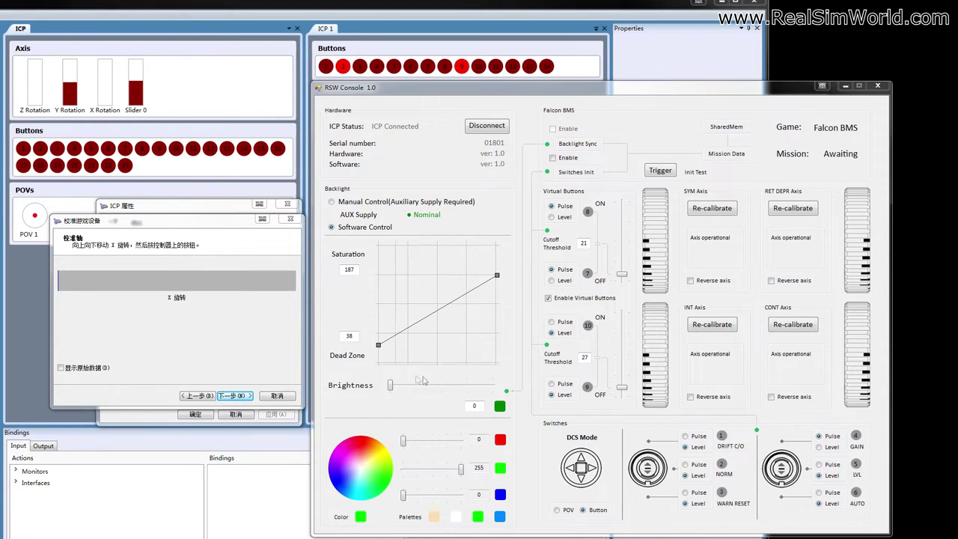
pyautogui.click(549, 298)
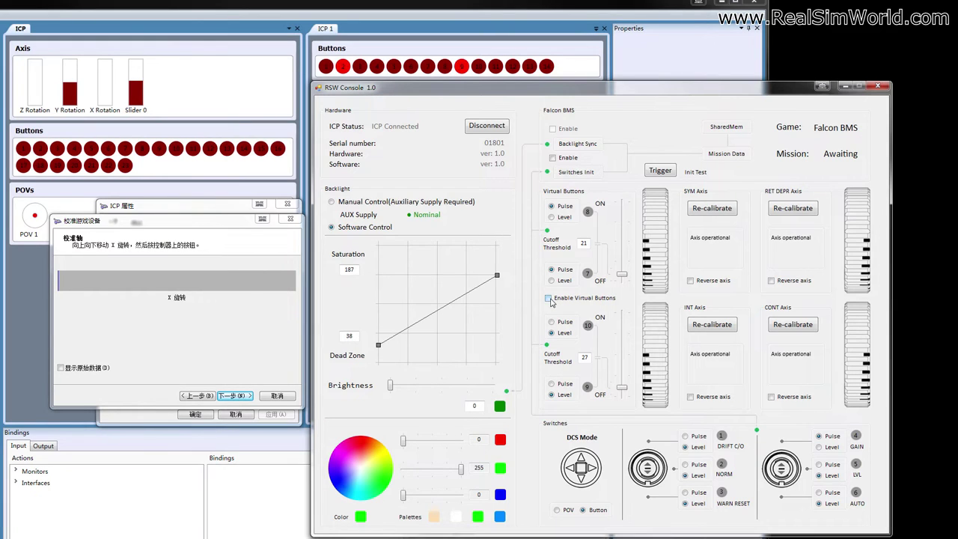
pyautogui.click(196, 362)
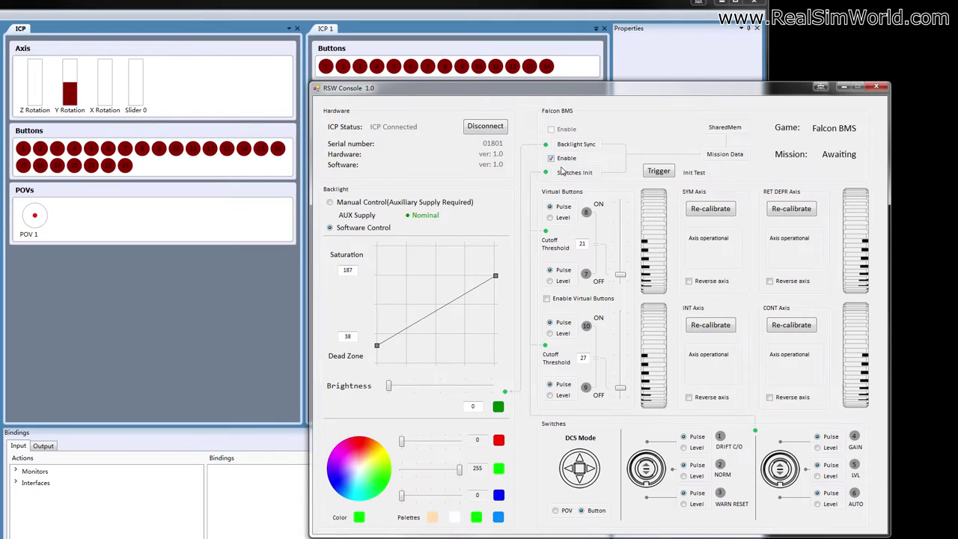
# - Re-enable the virtual buttons and trigger the switches init test twice
pyautogui.click(547, 300)
pyautogui.click(660, 172)
pyautogui.click(660, 172)
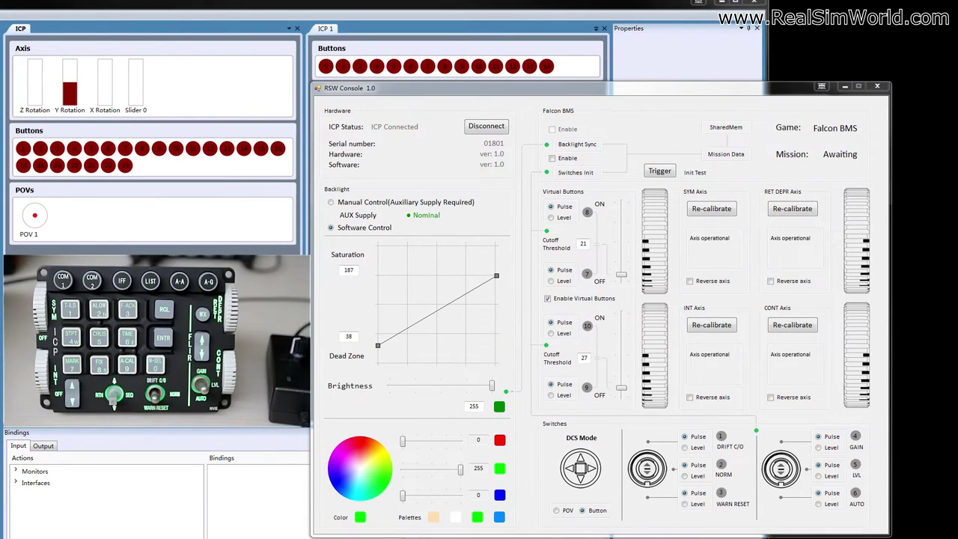
# - Try several backlight colours: a wheel colour with blue at 71, followed by the peach, blue, green and white palette presets
pyautogui.click(381, 496)
pyautogui.moveTo(381, 496)
pyautogui.mouseDown()
pyautogui.moveTo(390, 479)
pyautogui.moveTo(372, 446)
pyautogui.moveTo(337, 468)
pyautogui.moveTo(345, 488)
pyautogui.moveTo(382, 497)
pyautogui.mouseUp()
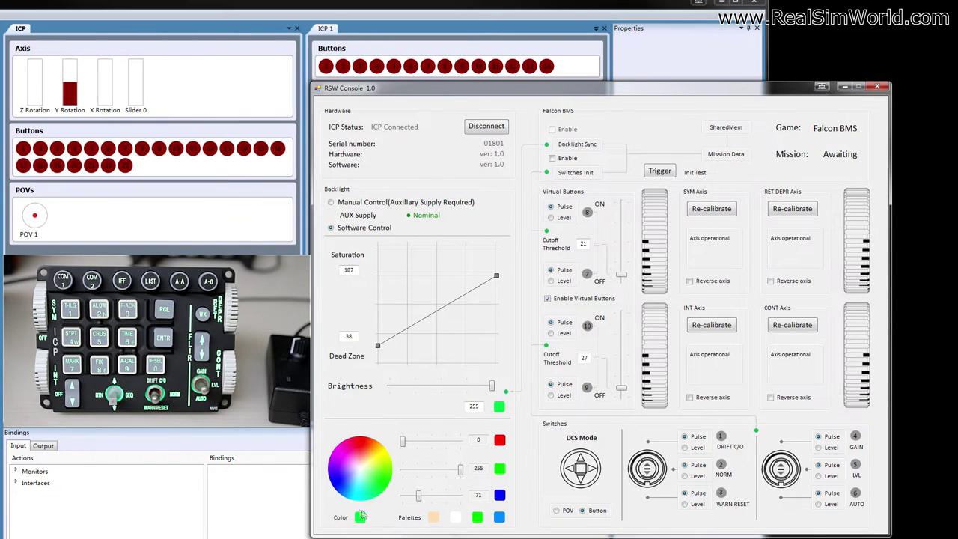
pyautogui.click(434, 517)
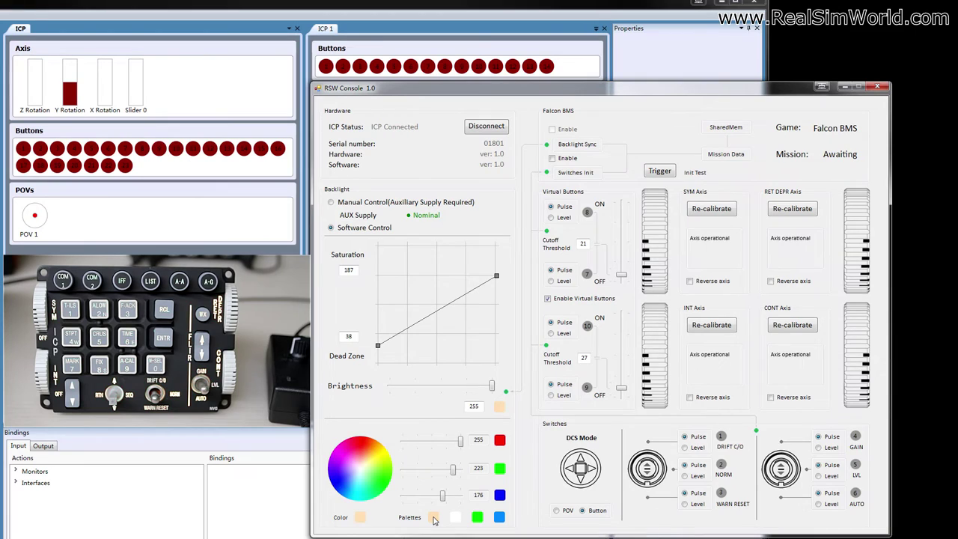
pyautogui.click(499, 518)
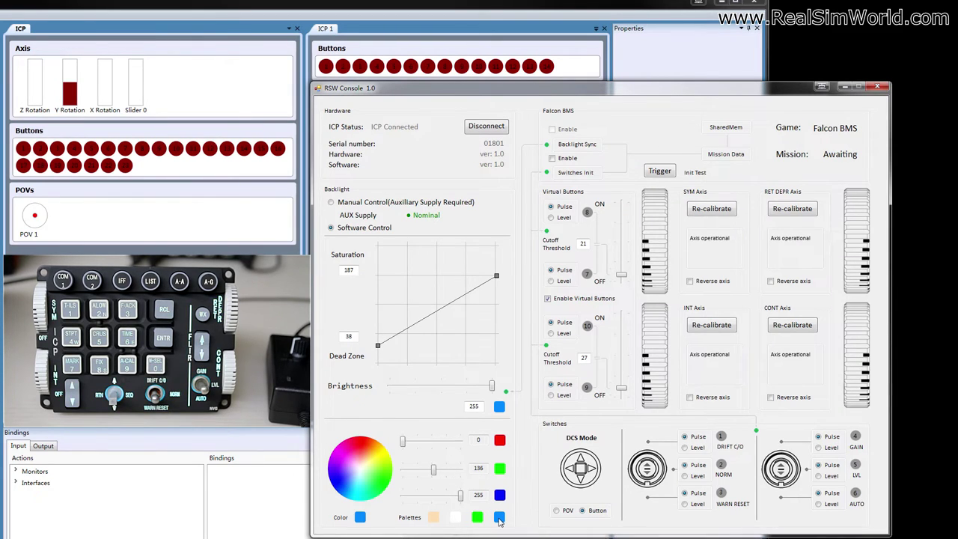
pyautogui.click(477, 519)
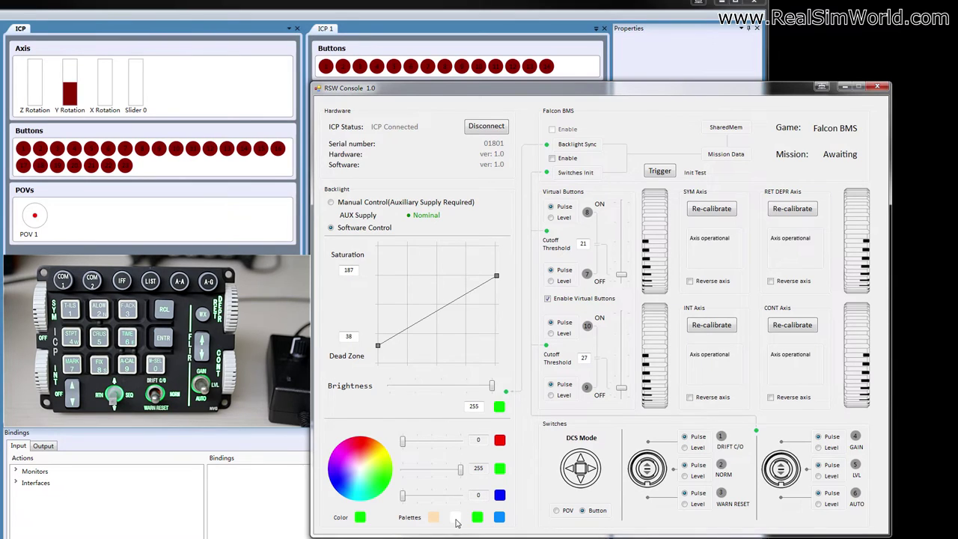
pyautogui.click(457, 518)
# - Change the peach palette preset to orange with green at 103 and blue at 42, and reapply the green preset
pyautogui.click(434, 520)
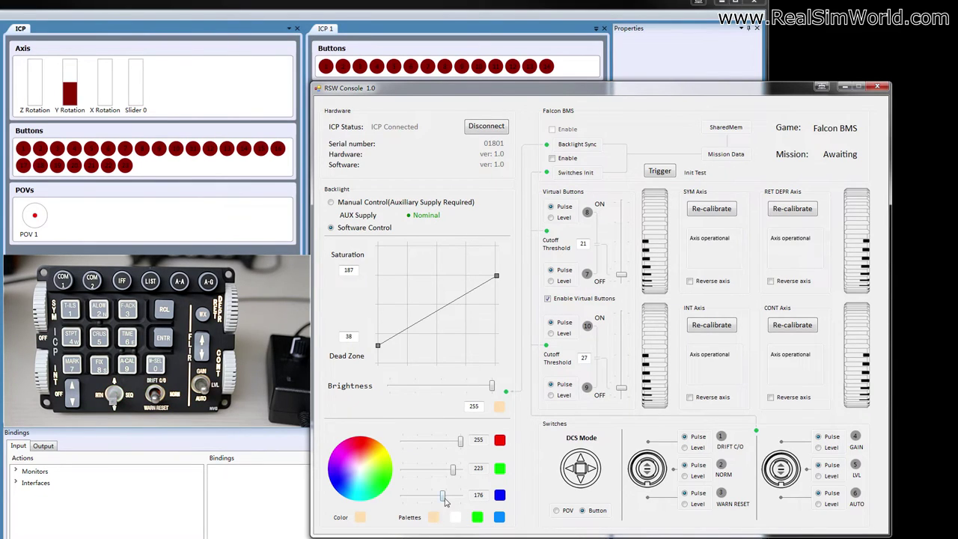
pyautogui.moveTo(442, 499); pyautogui.dragTo(412, 499)
pyautogui.moveTo(453, 470); pyautogui.dragTo(426, 469)
pyautogui.click(437, 517)
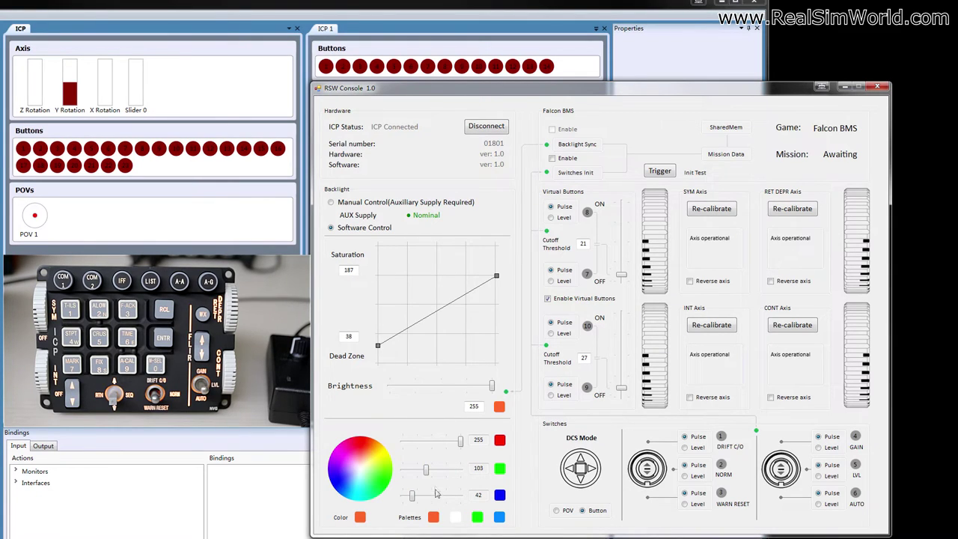
pyautogui.click(477, 517)
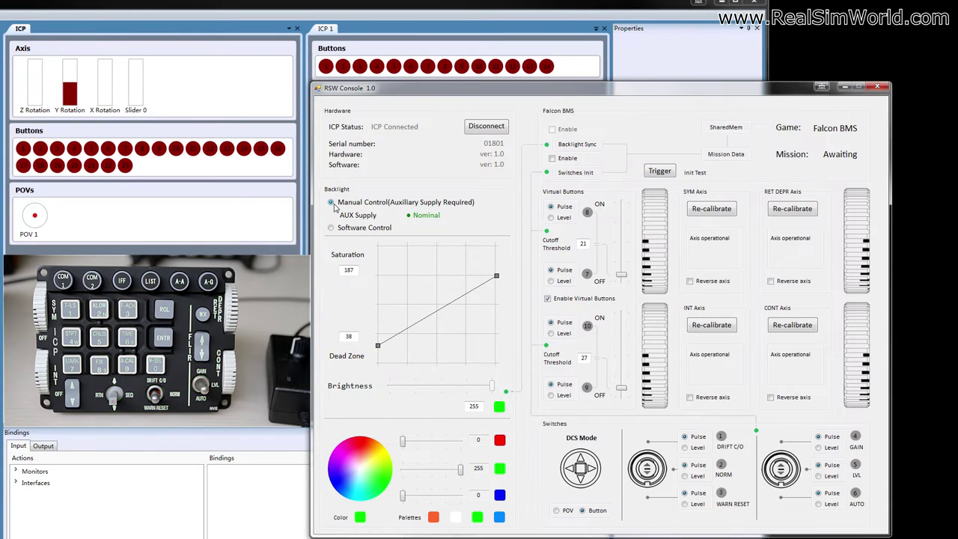
# - Return the backlight to Software Control, test brightness 114 and a colour-wheel shade, and restore full-brightness green
pyautogui.click(331, 227)
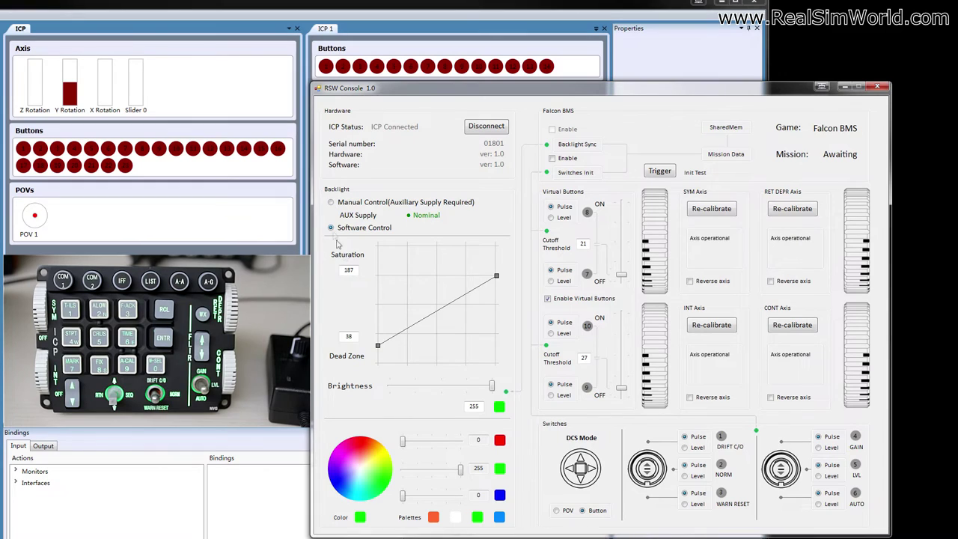
pyautogui.moveTo(493, 388); pyautogui.dragTo(435, 388)
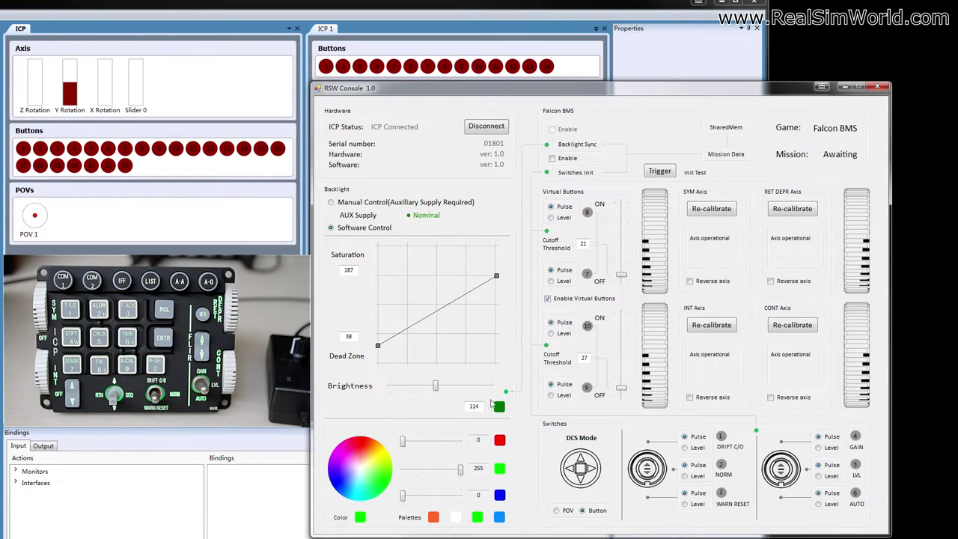
pyautogui.moveTo(437, 386); pyautogui.dragTo(433, 387)
pyautogui.moveTo(394, 477); pyautogui.dragTo(381, 462)
pyautogui.moveTo(433, 387); pyautogui.dragTo(492, 388)
pyautogui.click(477, 517)
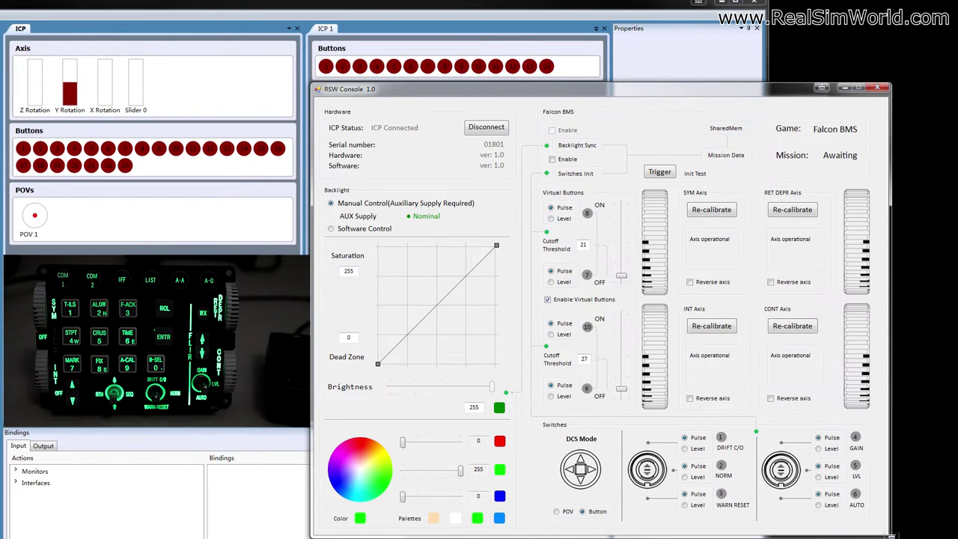
# - Under Software Control, raise the backlight's dead zone to 63 with brightness at 1, and return brightness to 255
pyautogui.click(359, 229)
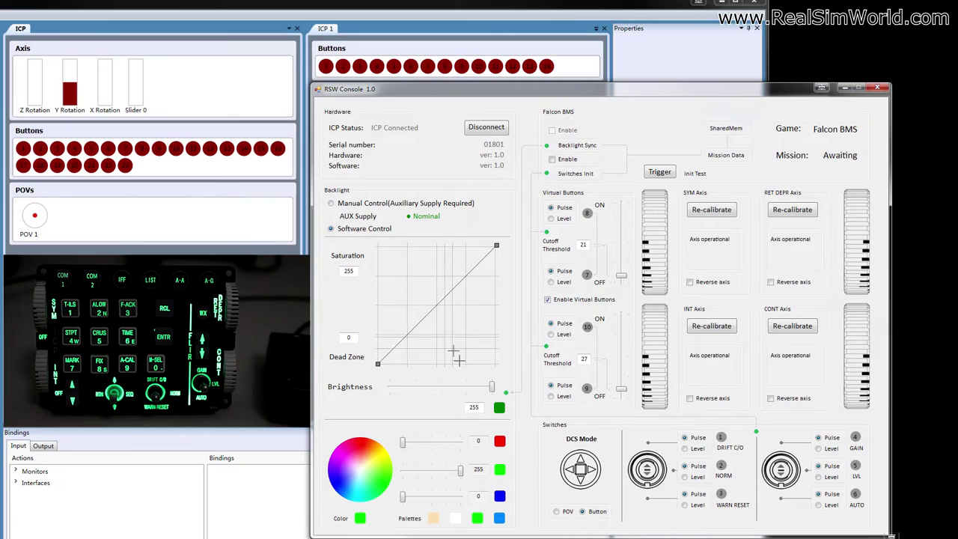
pyautogui.moveTo(490, 387); pyautogui.dragTo(390, 394)
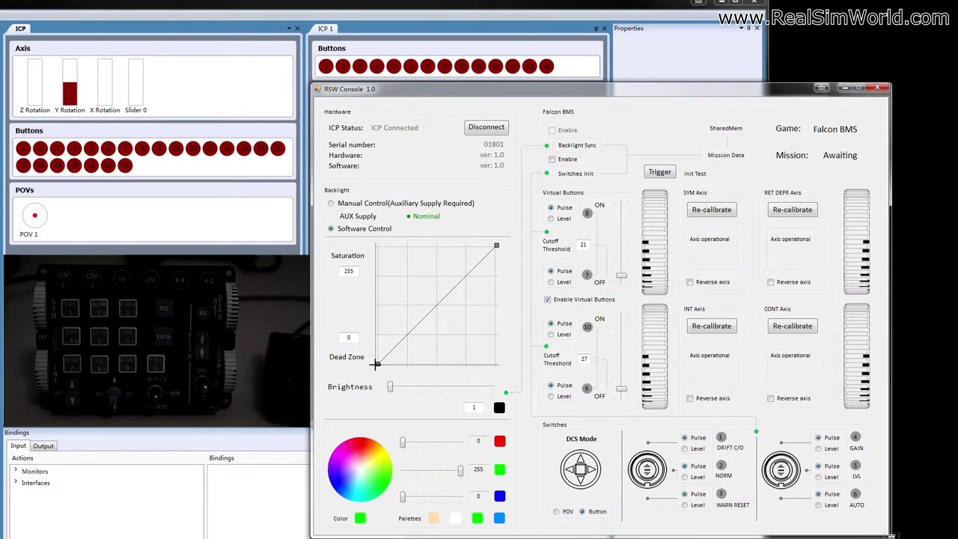
pyautogui.moveTo(375, 364); pyautogui.dragTo(377, 323)
pyautogui.moveTo(391, 387); pyautogui.dragTo(492, 388)
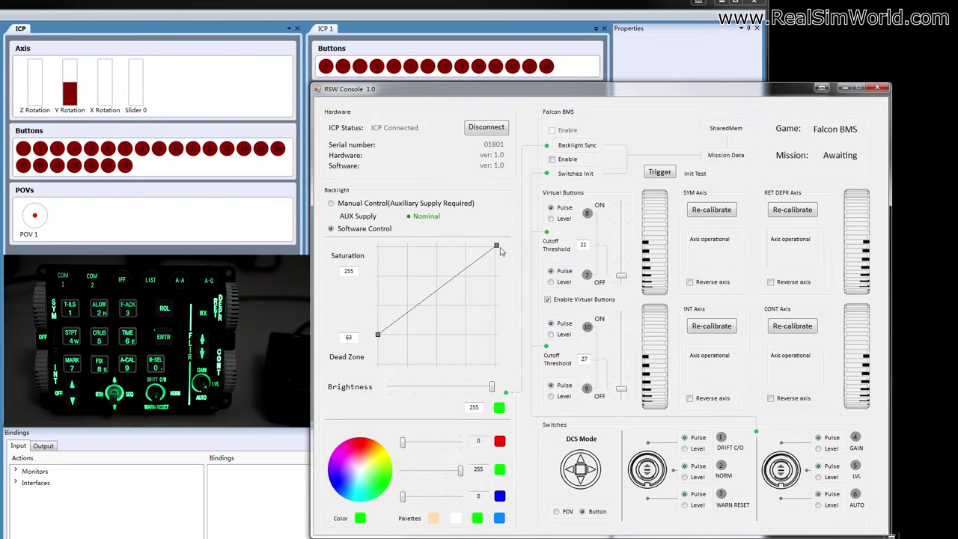
# - Lower the backlight's saturation to 150 and switch the backlight to Manual Control
pyautogui.moveTo(497, 244); pyautogui.dragTo(498, 310)
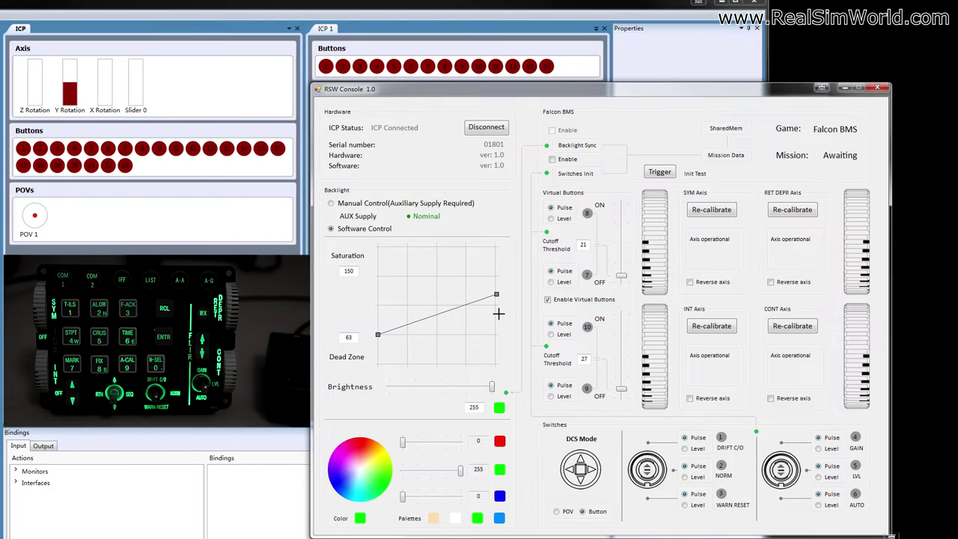
pyautogui.moveTo(492, 386); pyautogui.dragTo(487, 387)
pyautogui.click(349, 209)
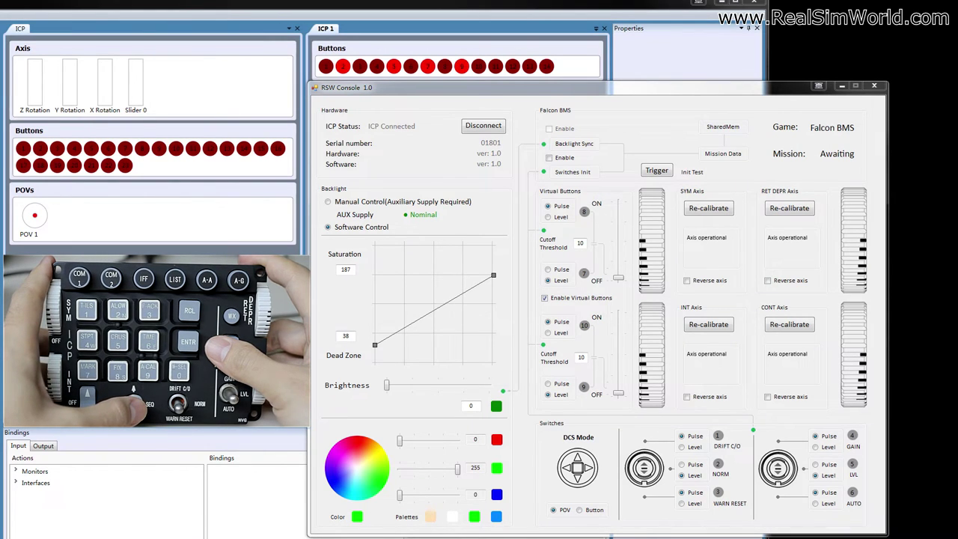
# - Set the DCS mode to Button, and check the DRIFT C/O switch ON, NORM and WARN RESET mappings in Falcon BMS
pyautogui.click(580, 510)
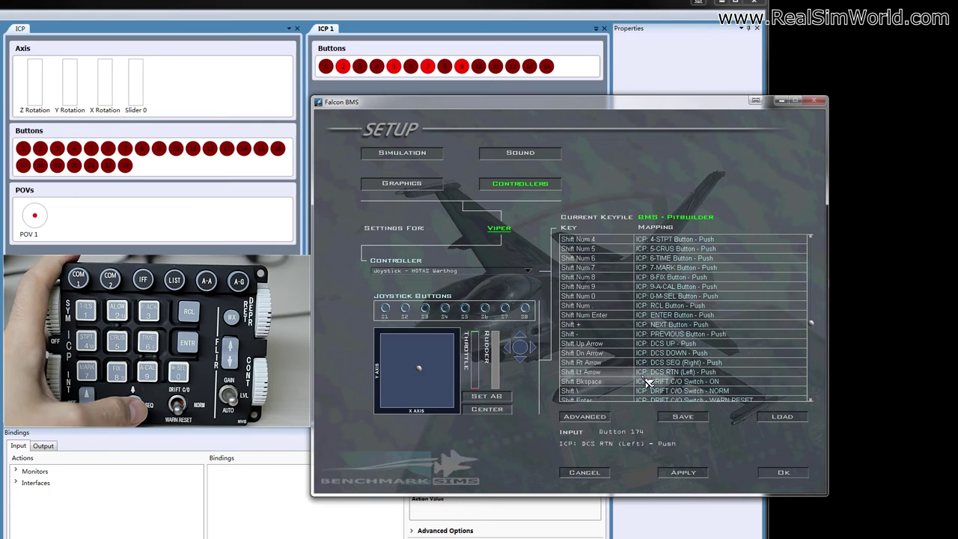
pyautogui.click(648, 382)
pyautogui.scroll(-2, 644, 382)
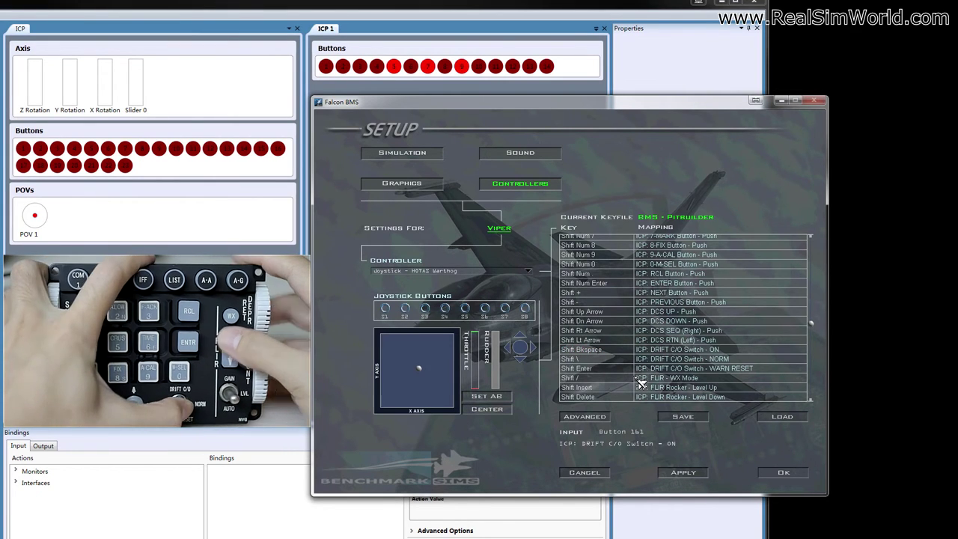
pyautogui.click(616, 369)
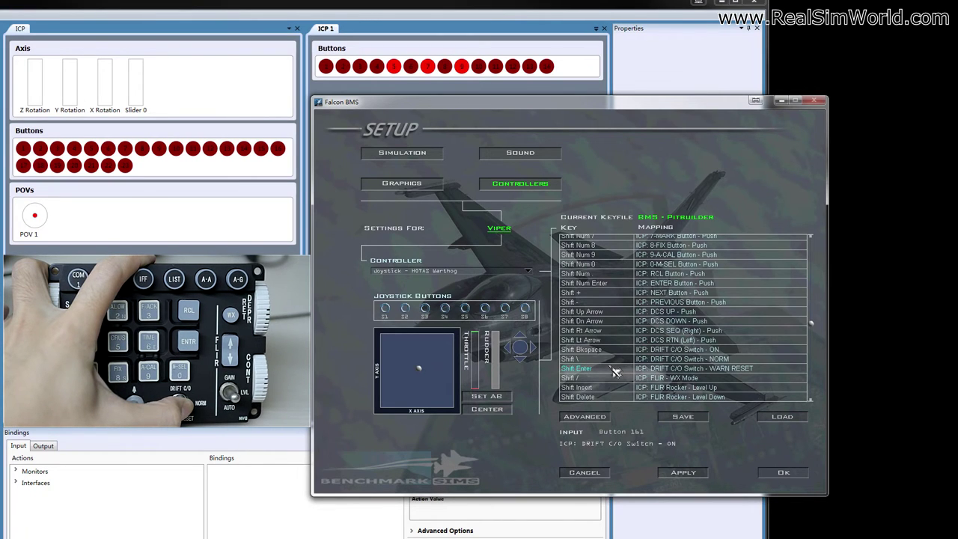
pyautogui.click(612, 363)
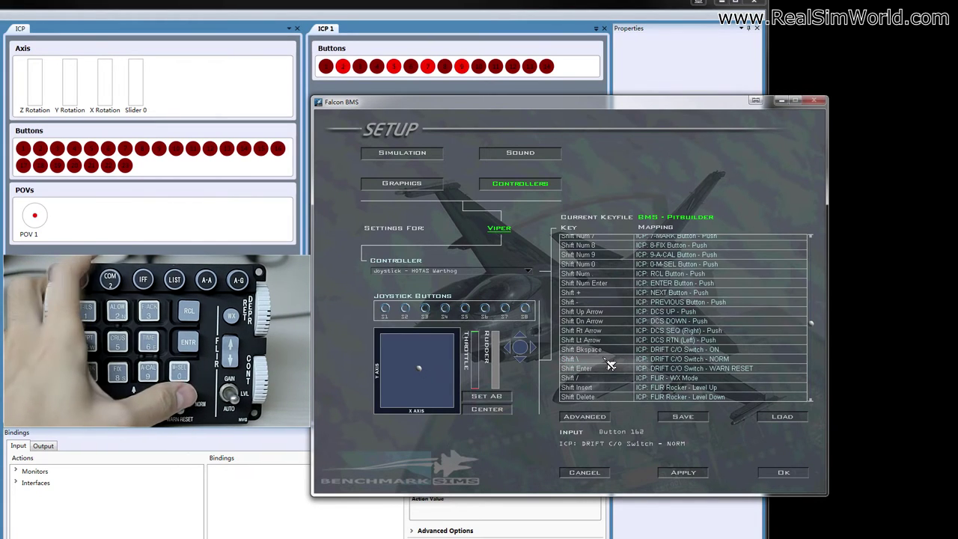
pyautogui.click(615, 370)
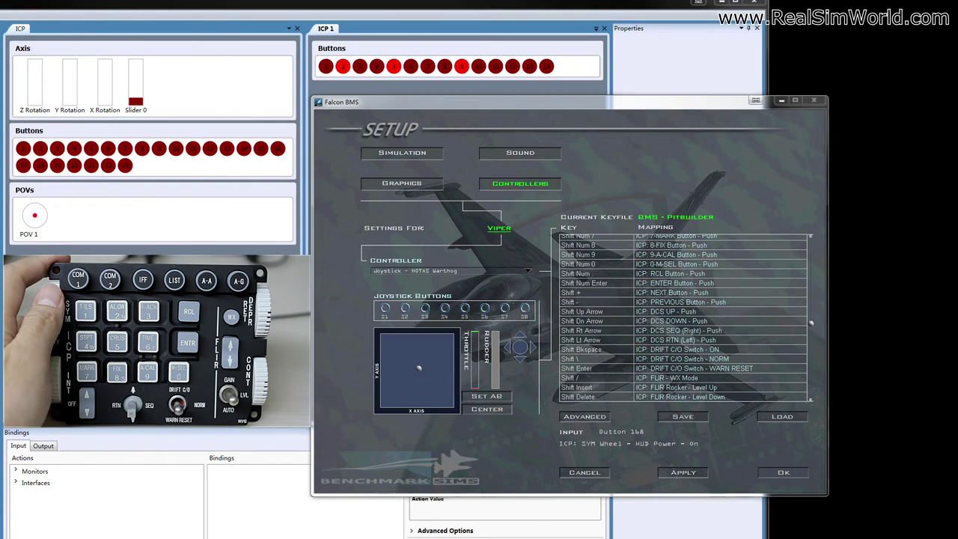
# - Check the virtual button settings in RSW Console, return to Falcon BMS and locate the ICP SYM Wheel mappings
pyautogui.hotkey('alt', 'Tab')
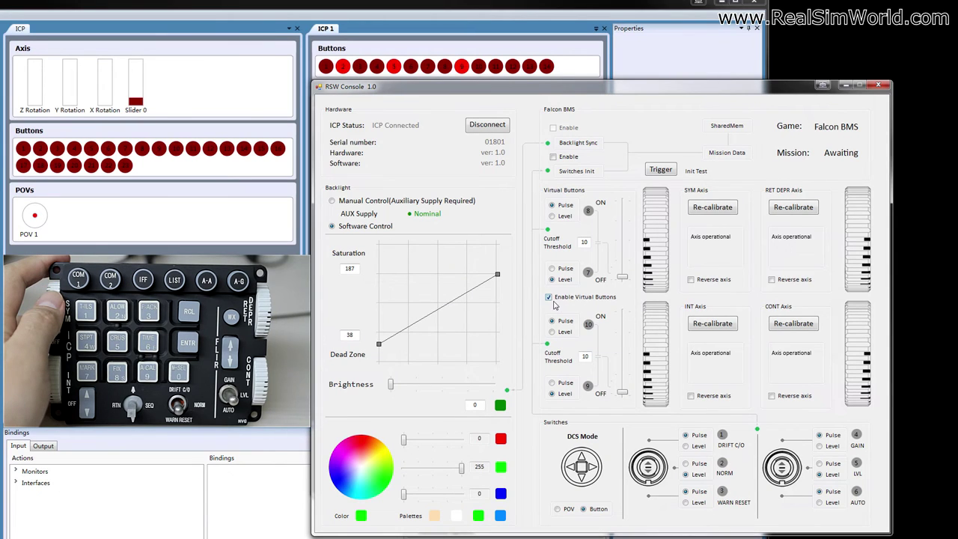
pyautogui.click(846, 85)
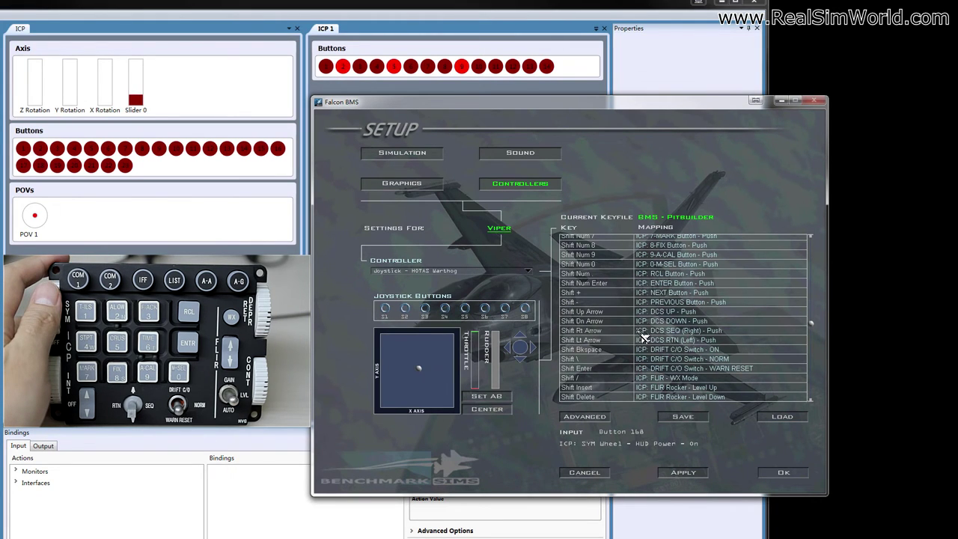
pyautogui.moveTo(811, 324); pyautogui.dragTo(811, 326)
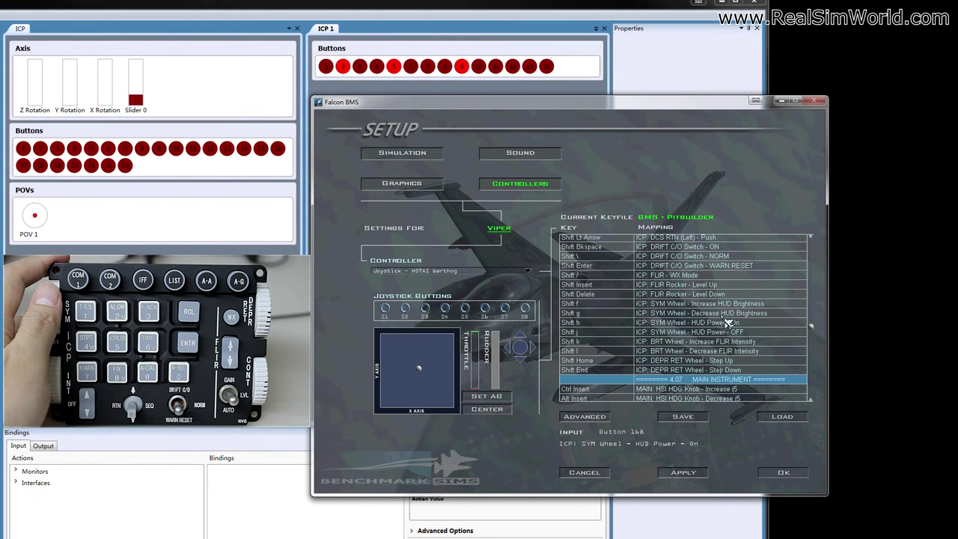